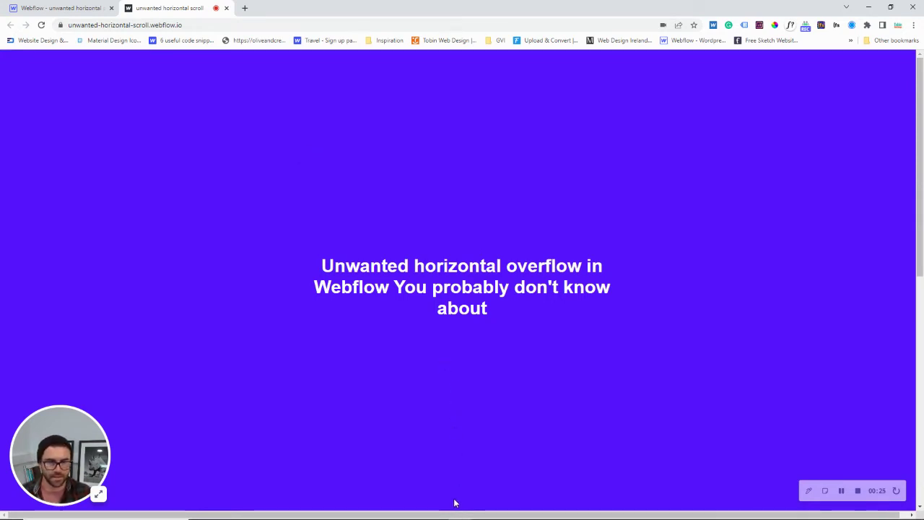
Scroll the live page and drag its horizontal scrollbar to inspect the sideways overflow.
mouse_move(447, 515)
mouse_down()
mouse_move(439, 514)
mouse_move(463, 515)
mouse_up()
scroll(465, 283, down, 5)
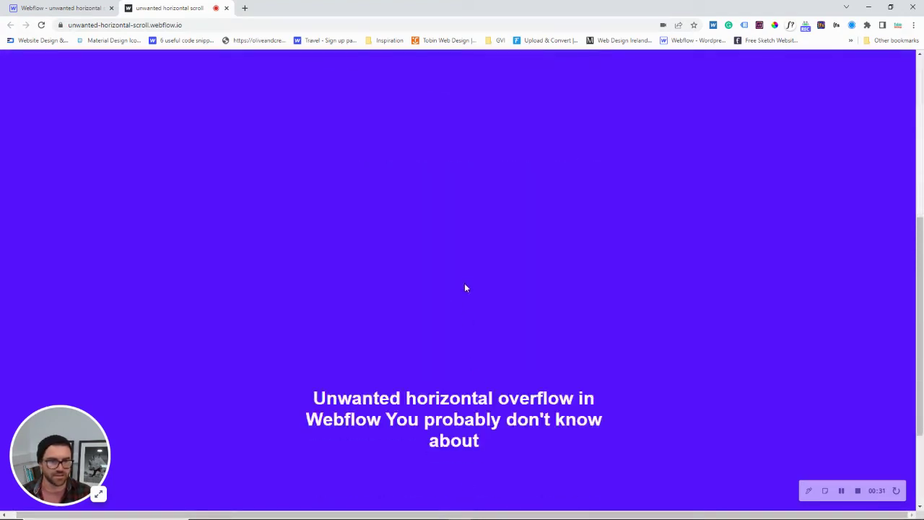
scroll(464, 283, up, 5)
scroll(470, 341, down, 5)
scroll(470, 340, up, 5)
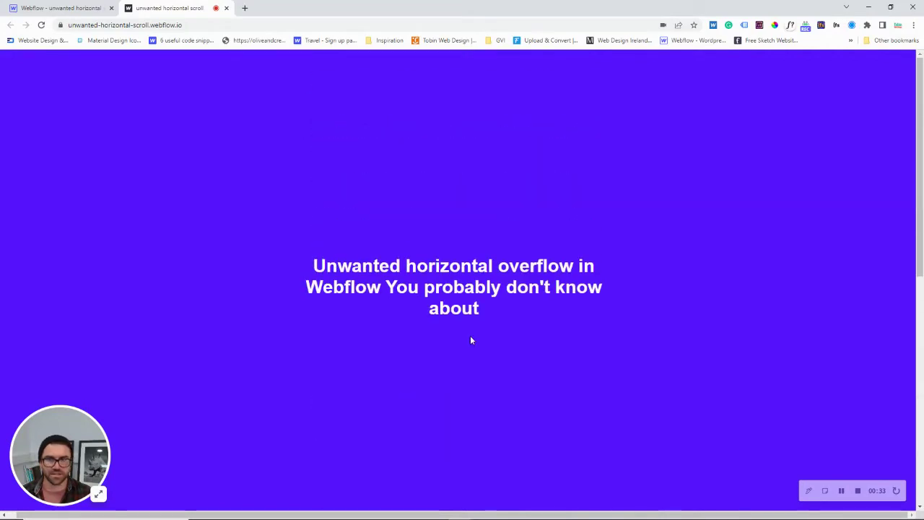
scroll(470, 340, down, 5)
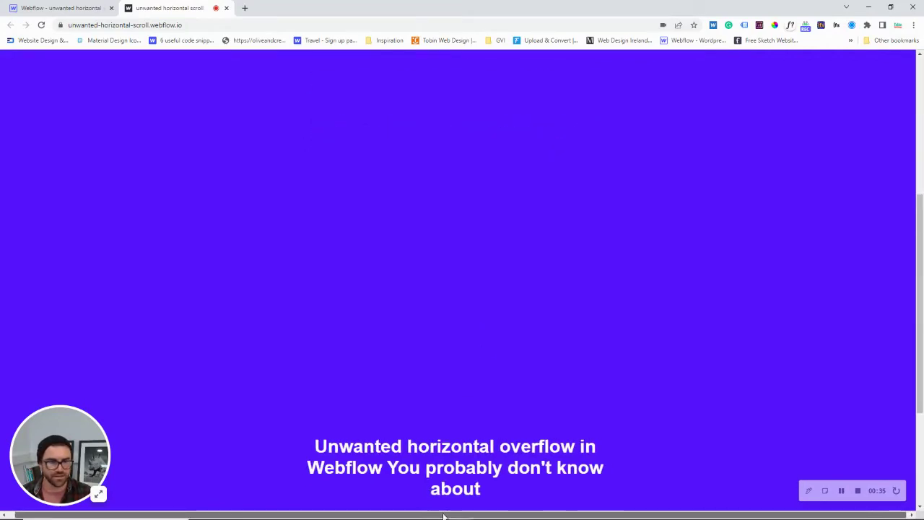
drag(446, 516, 445, 516)
scroll(408, 357, down, 1)
scroll(410, 361, down, 3)
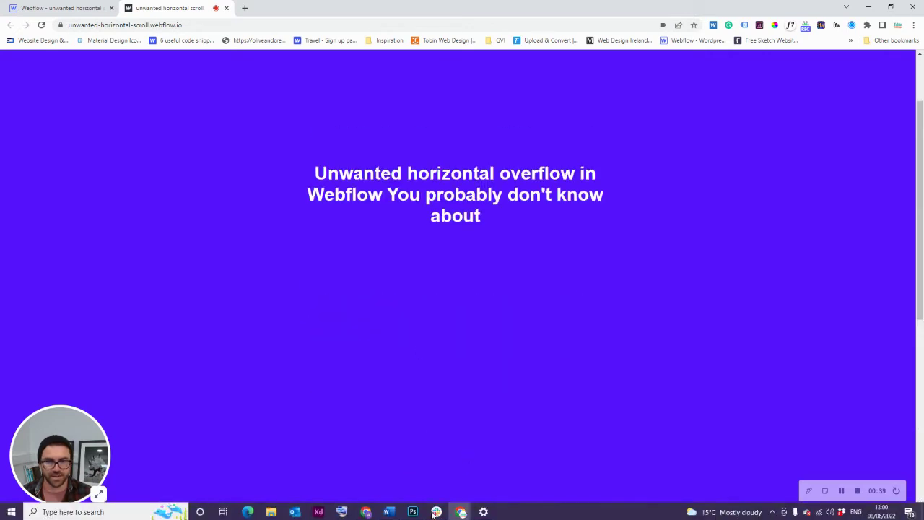
drag(445, 516, 438, 515)
scroll(477, 318, up, 1)
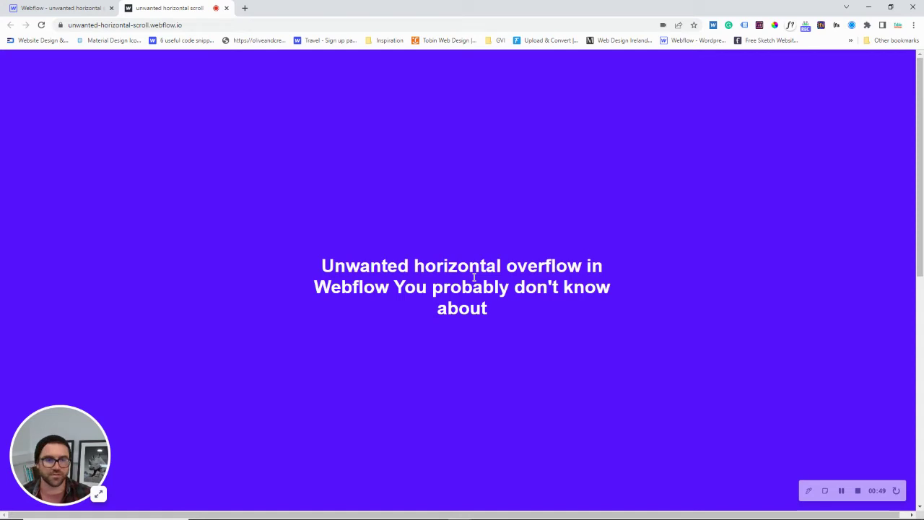
scroll(431, 289, down, 5)
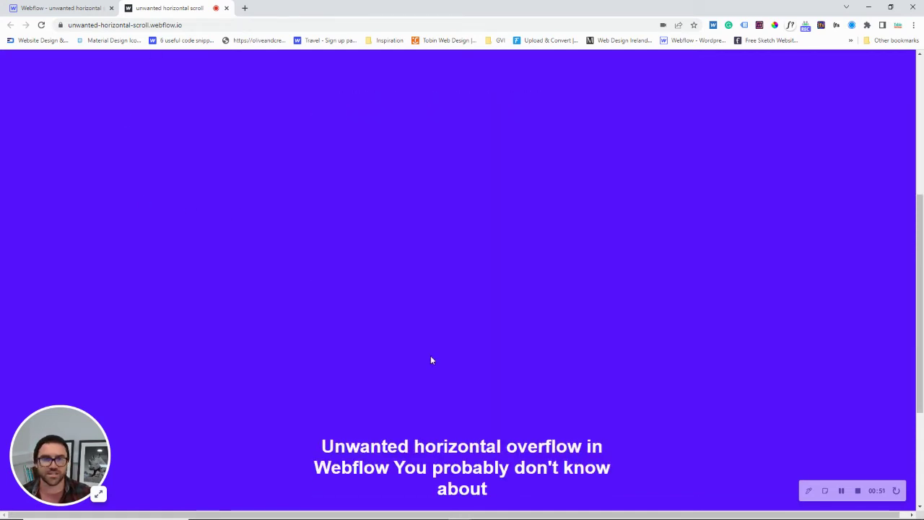
scroll(419, 354, down, 5)
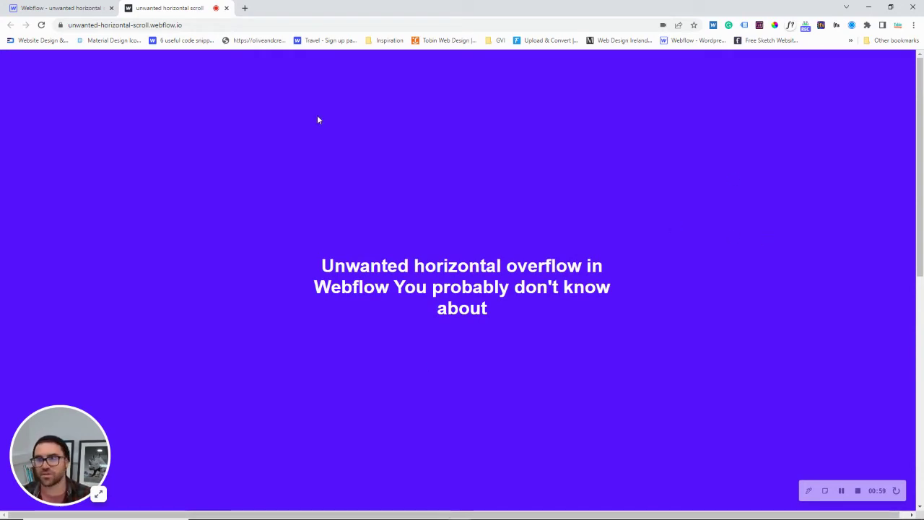
In the Designer, preview the page on a wider canvas and narrow it to check for overflow.
click(49, 13)
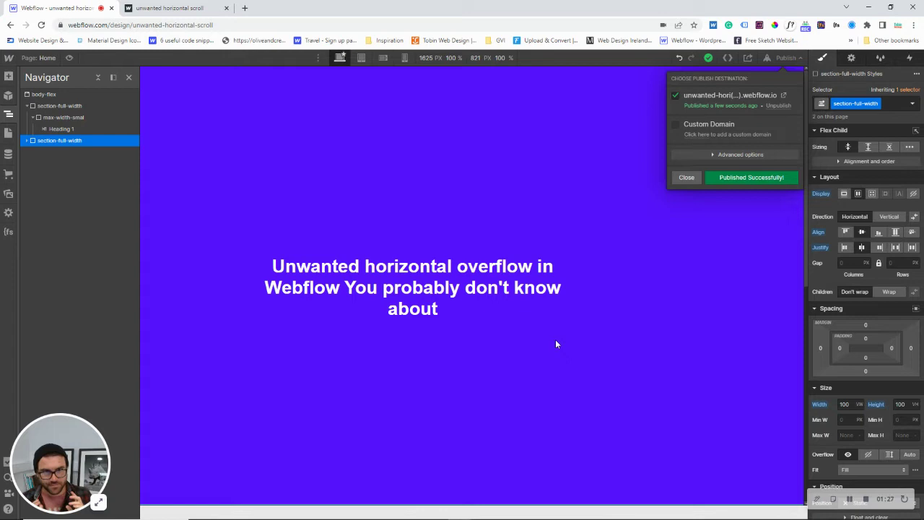
click(687, 178)
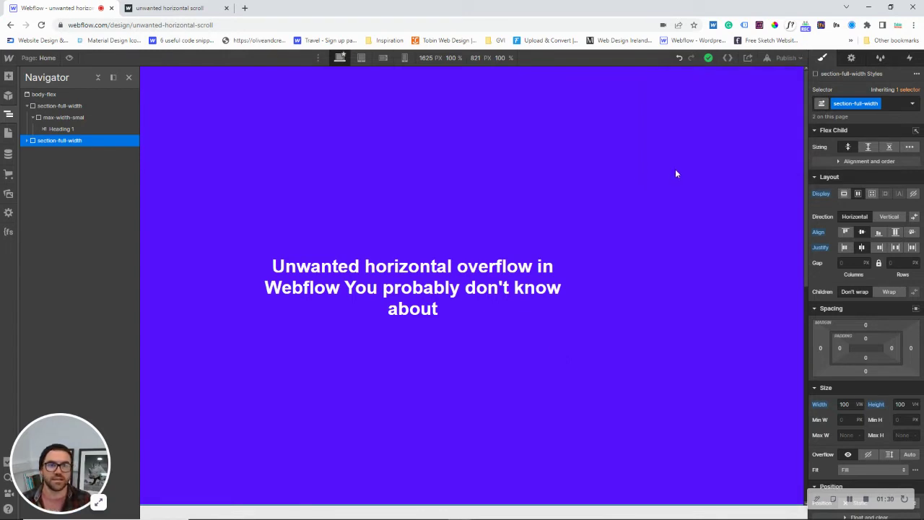
click(129, 77)
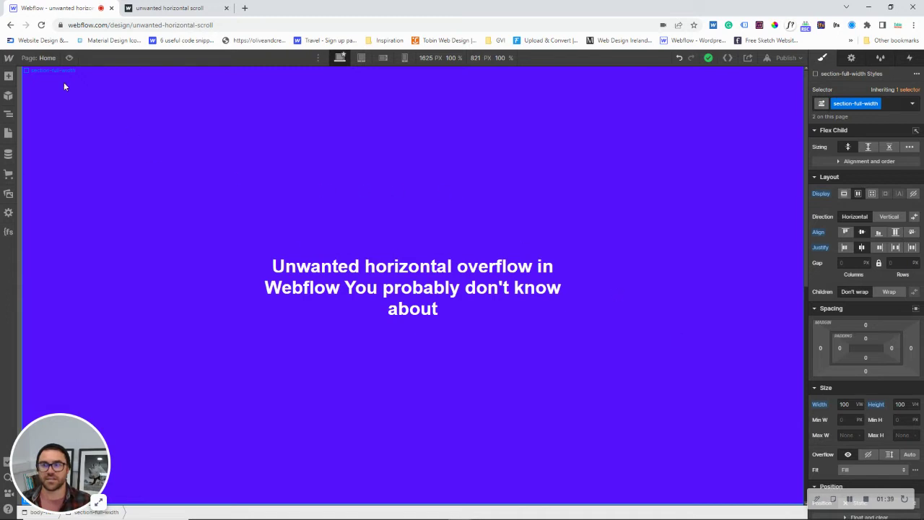
click(69, 57)
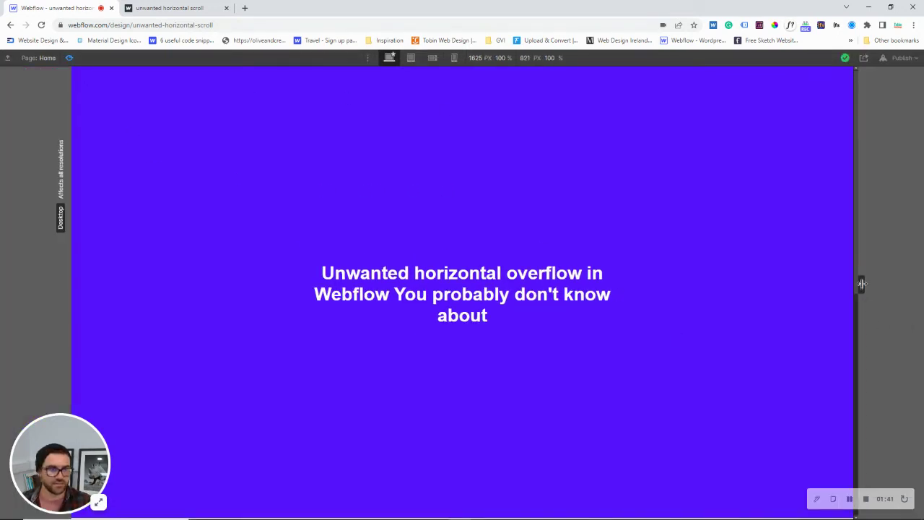
mouse_move(862, 284)
mouse_down()
mouse_move(897, 282)
mouse_move(673, 289)
mouse_move(899, 289)
mouse_move(847, 294)
mouse_move(874, 289)
mouse_up()
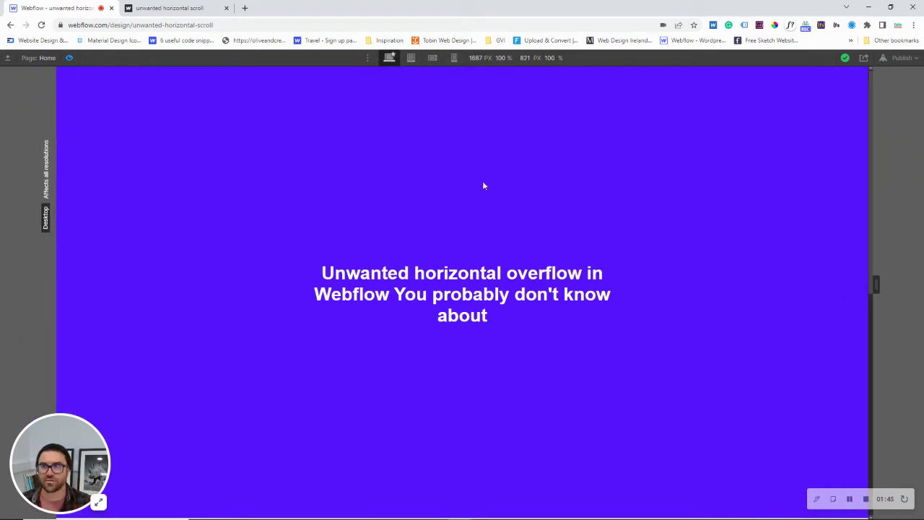
click(69, 57)
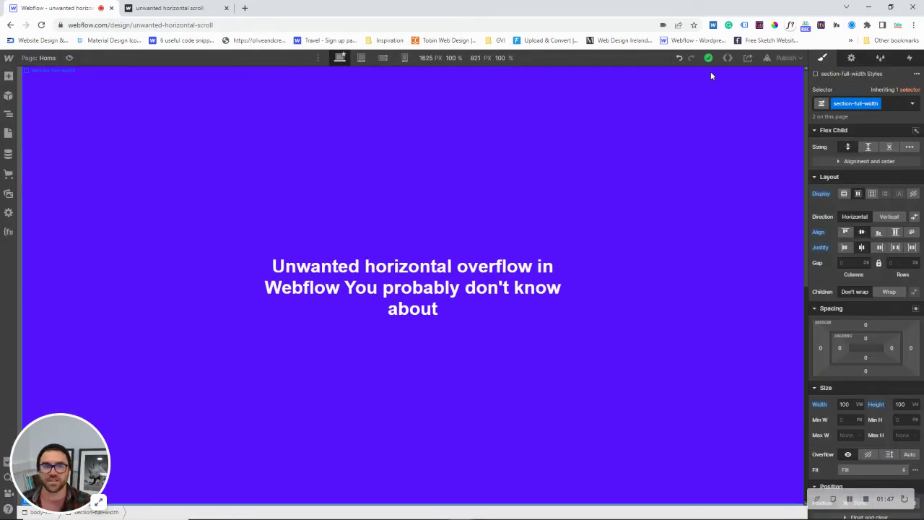
Republish the site to its webflow.io domain and view the live page.
click(786, 58)
click(744, 177)
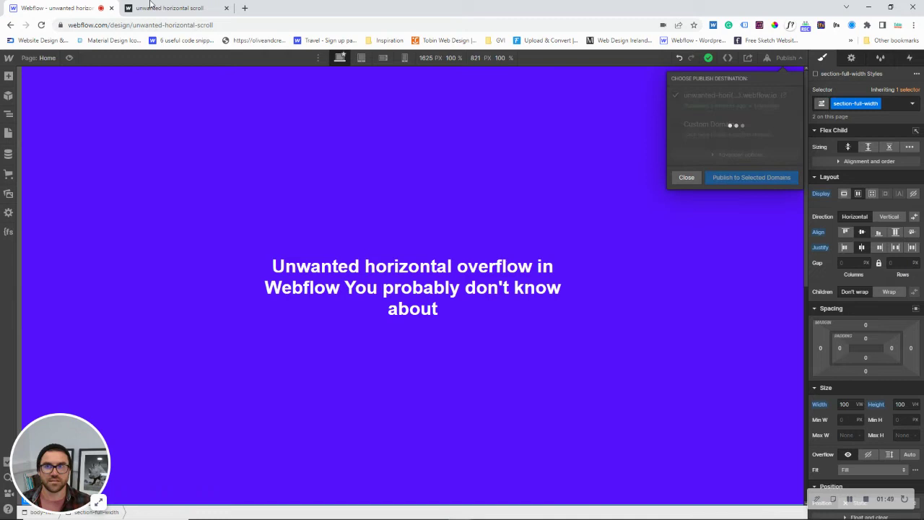
click(151, 7)
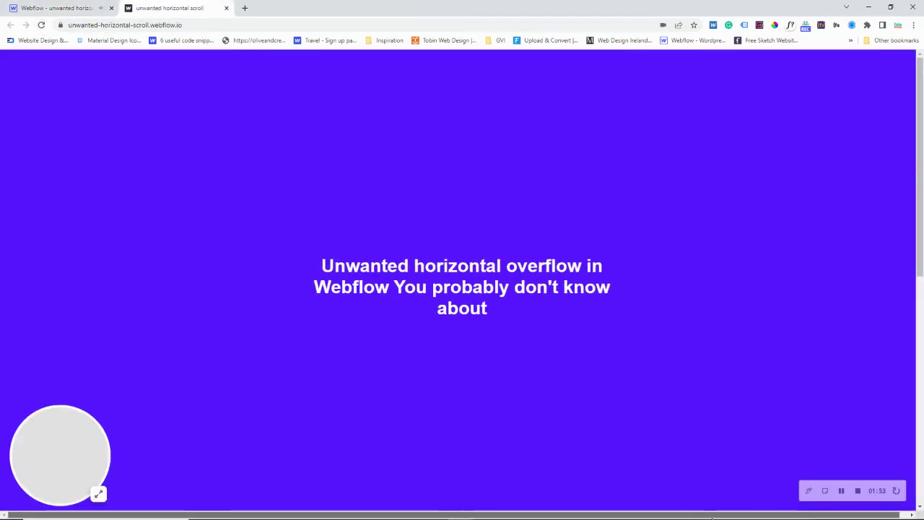
drag(712, 515, 714, 513)
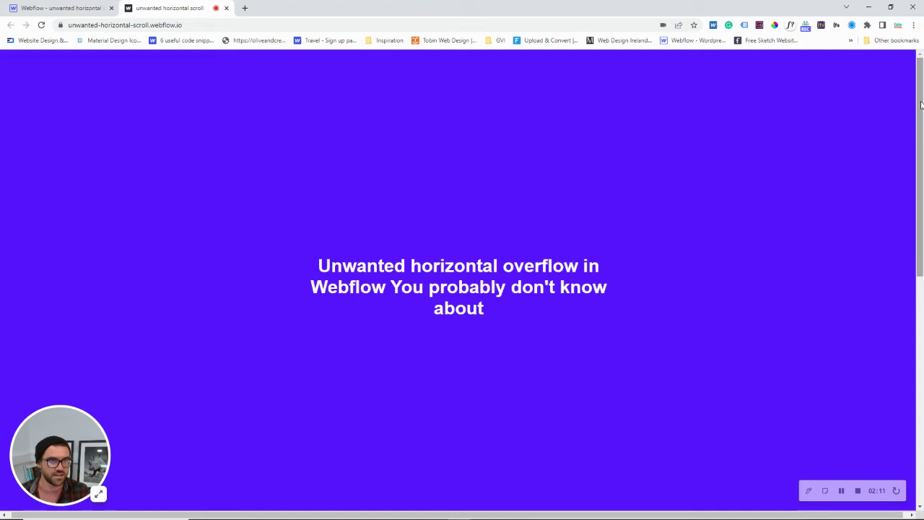
scroll(915, 100, down, 2)
scroll(915, 99, up, 2)
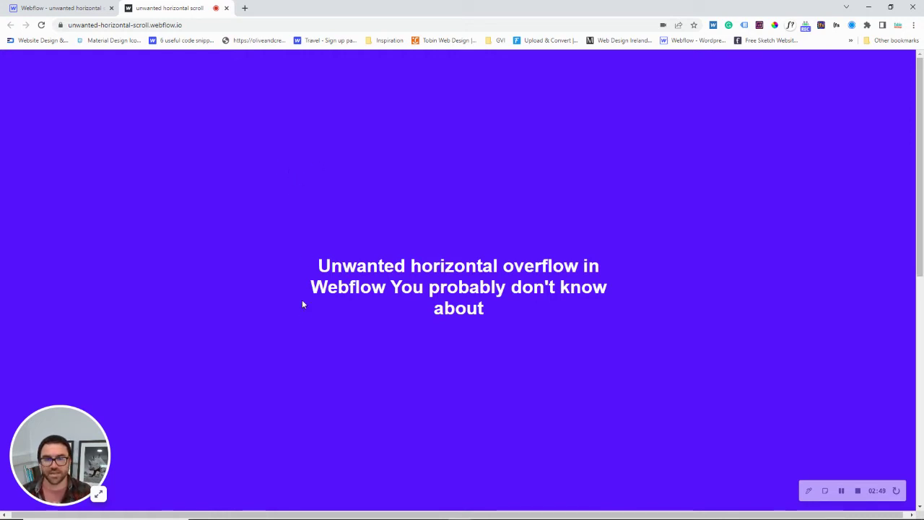
Reset the full-width section's width from 100VW back to Auto.
click(48, 10)
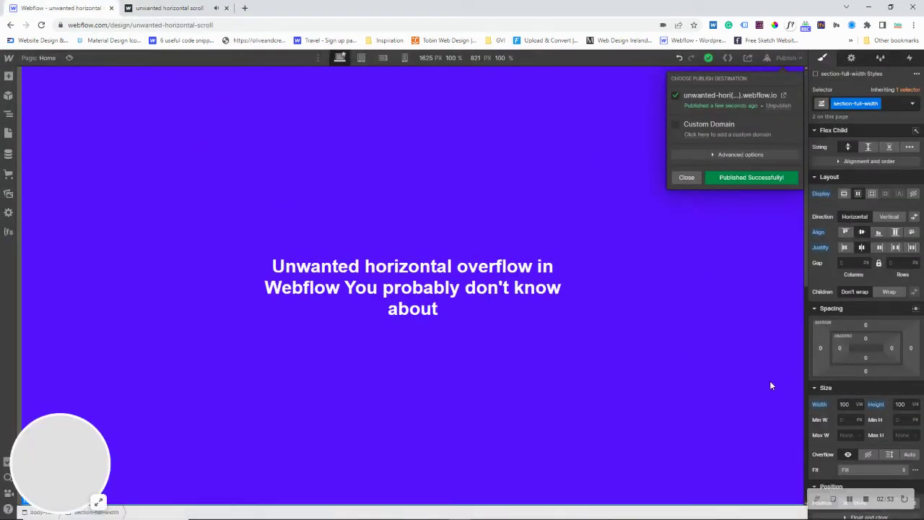
click(823, 409)
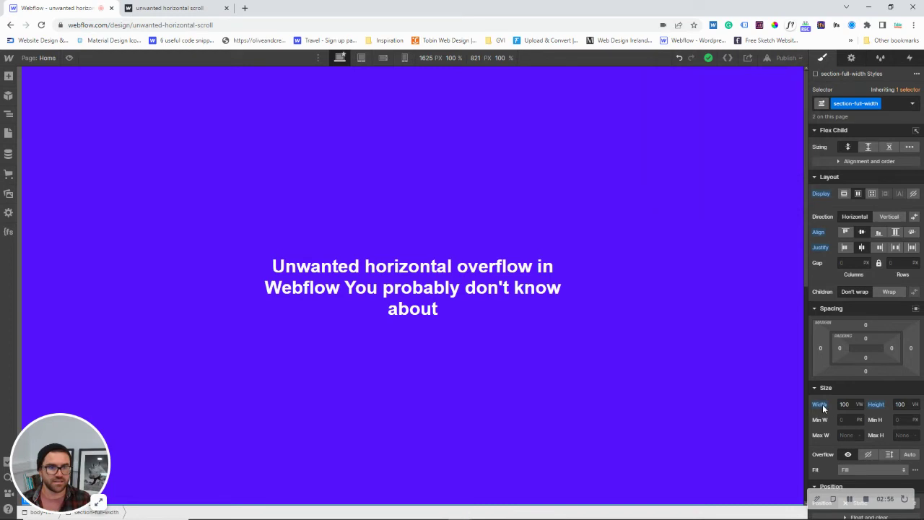
click(859, 404)
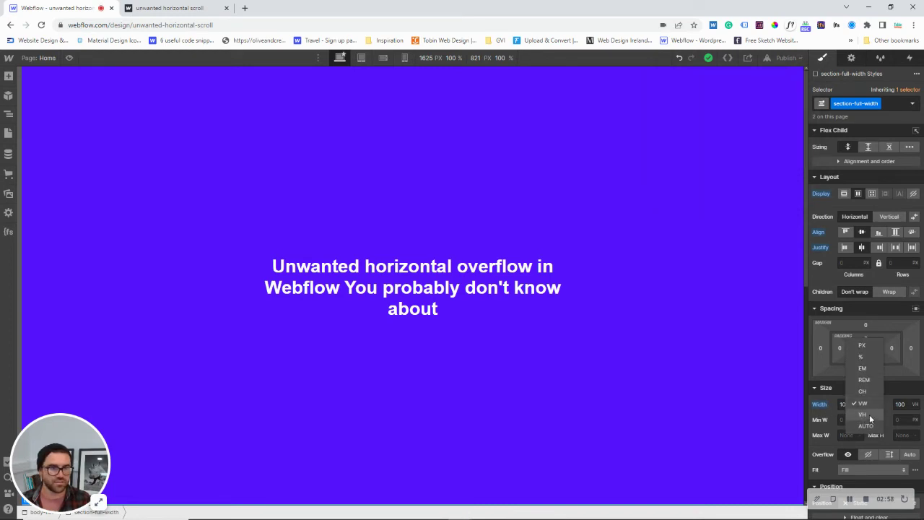
click(825, 405)
click(831, 419)
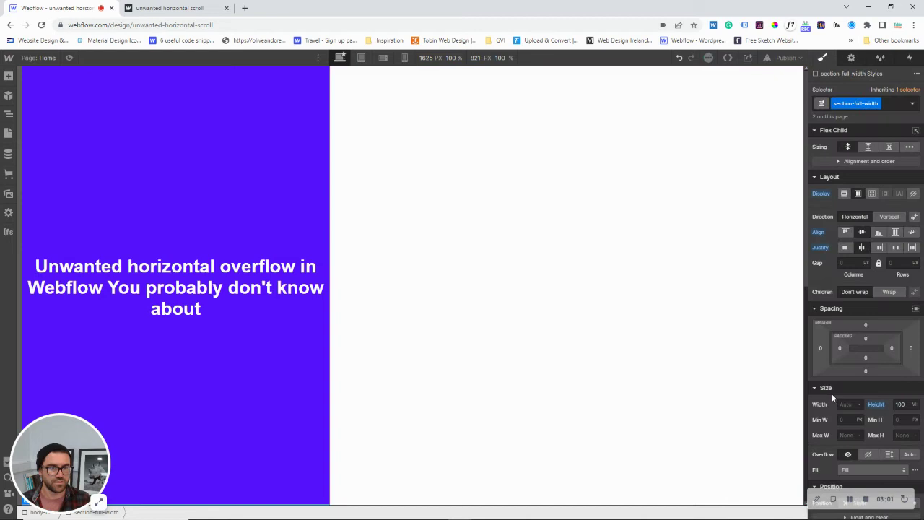
Remove the body-flex class from the Body element.
click(8, 113)
click(497, 91)
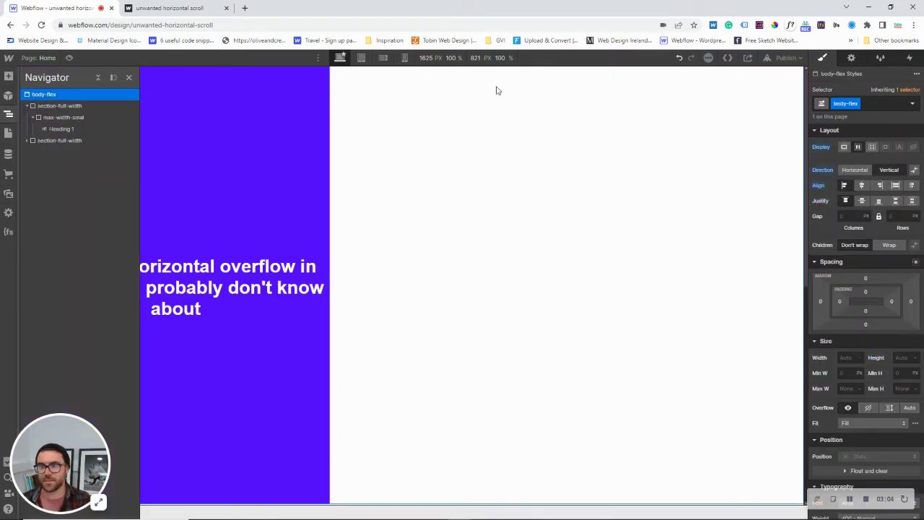
click(865, 105)
key(BackSpace)
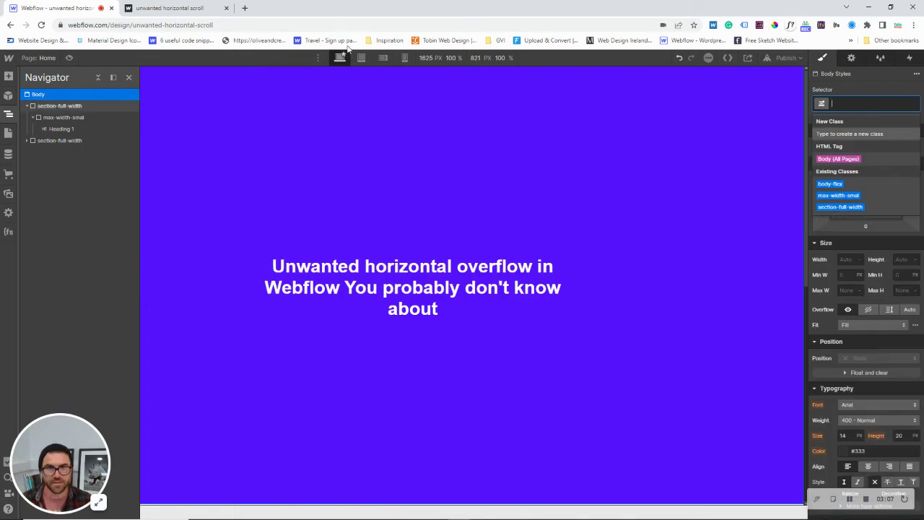
click(128, 78)
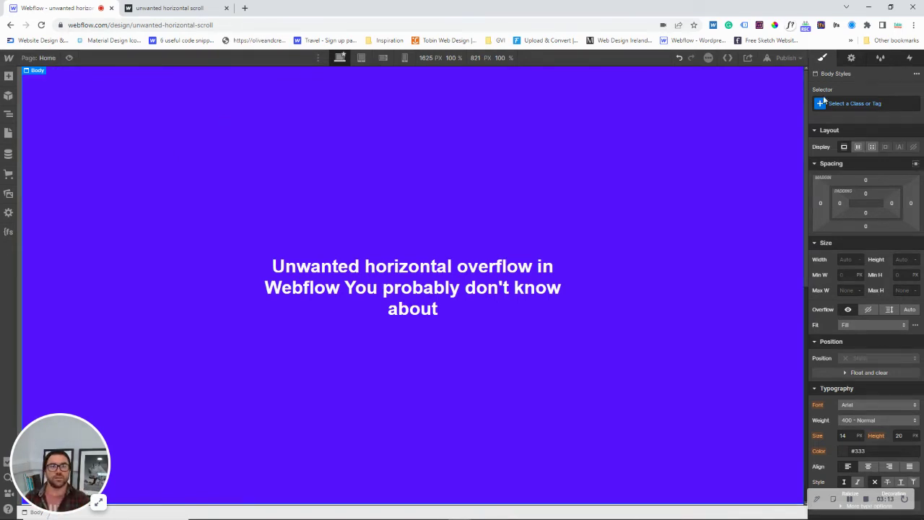
Publish the updated site to the selected domain and view the live page.
click(786, 58)
click(758, 177)
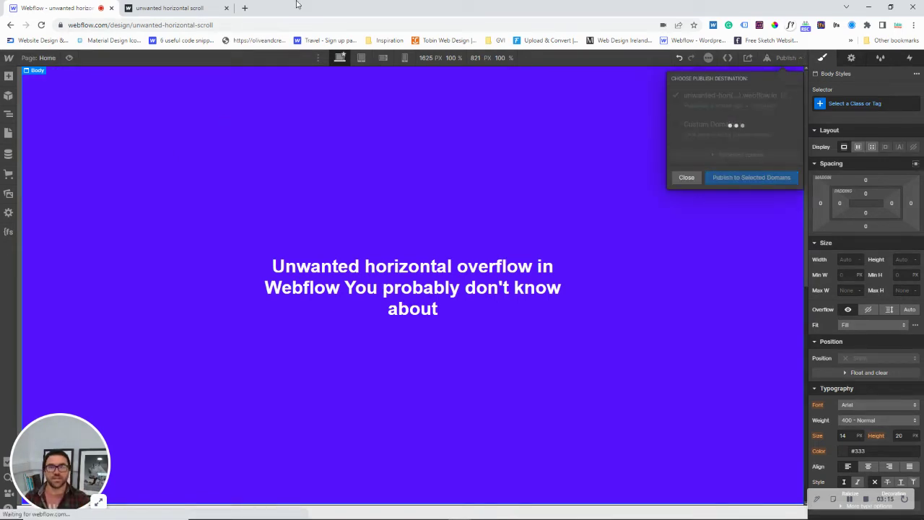
click(192, 11)
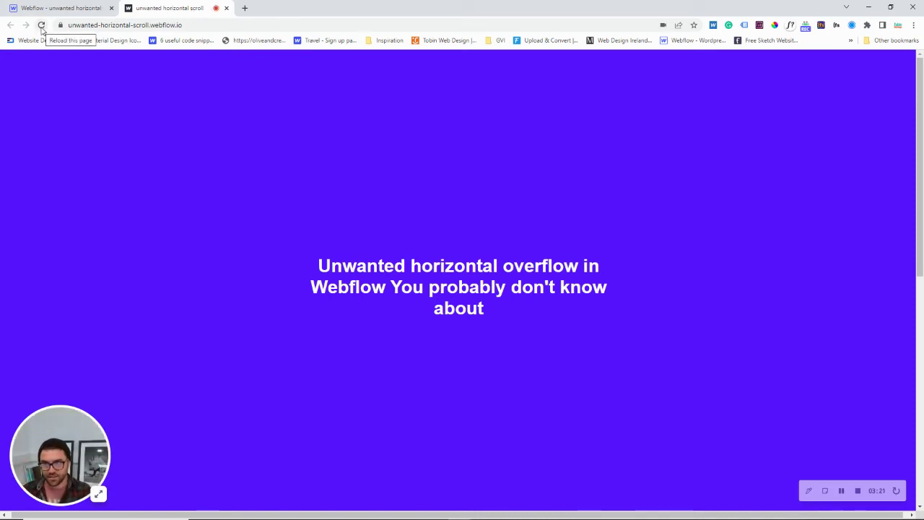
Reload the live site, scroll back up, and return to the Webflow Designer tab.
click(41, 26)
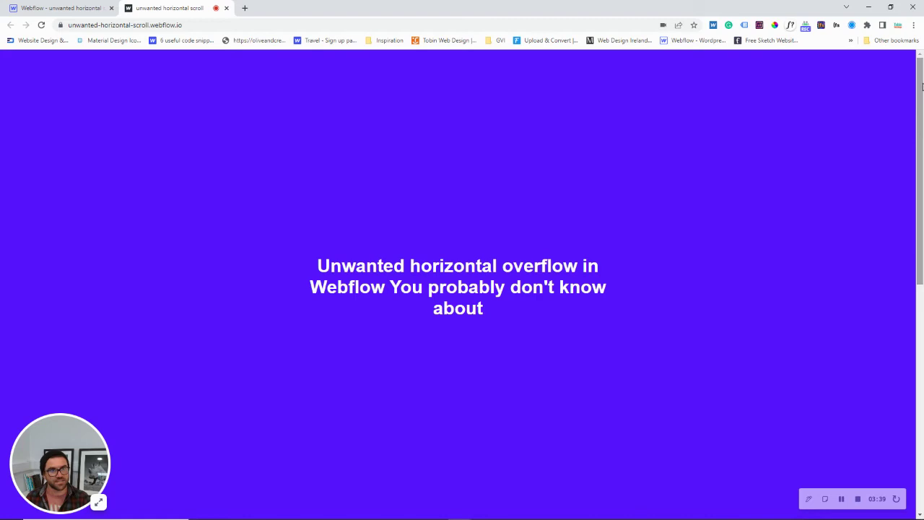
drag(921, 169, 922, 108)
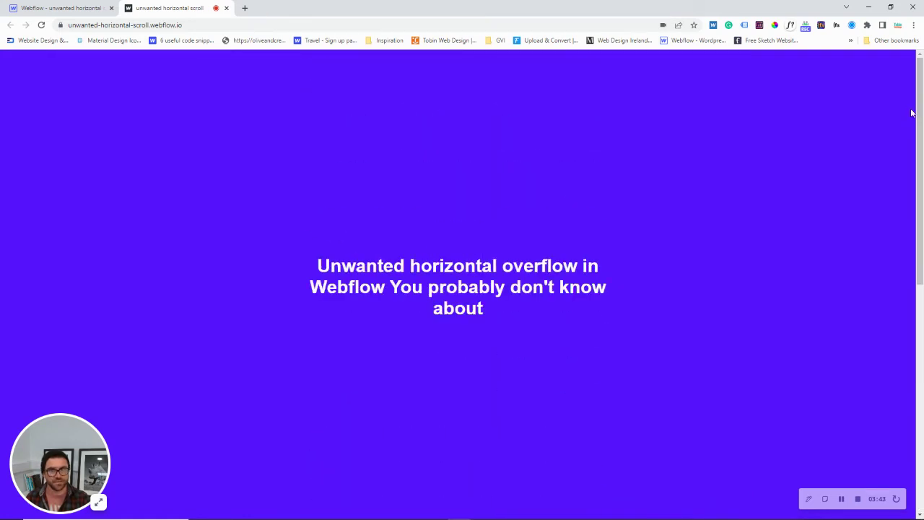
click(105, 8)
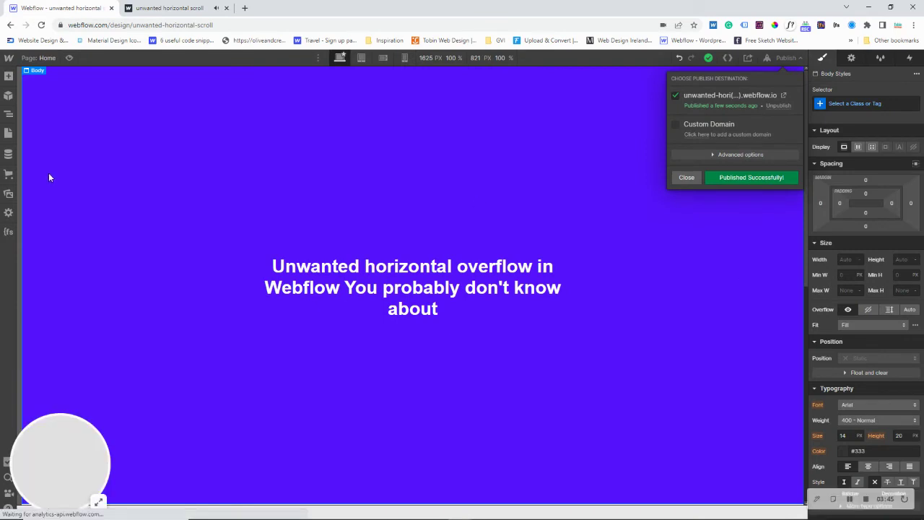
Select section-full-width in the Navigator and set its width to 100%.
click(97, 171)
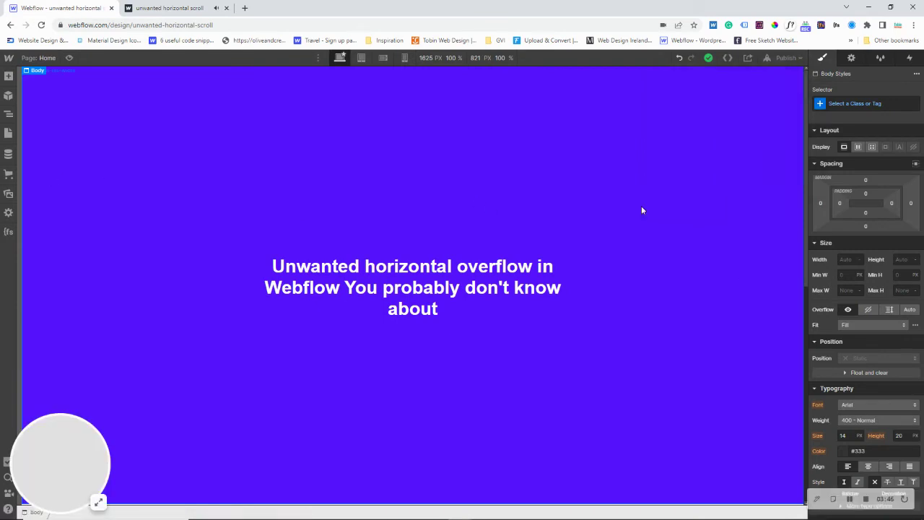
click(9, 114)
click(58, 106)
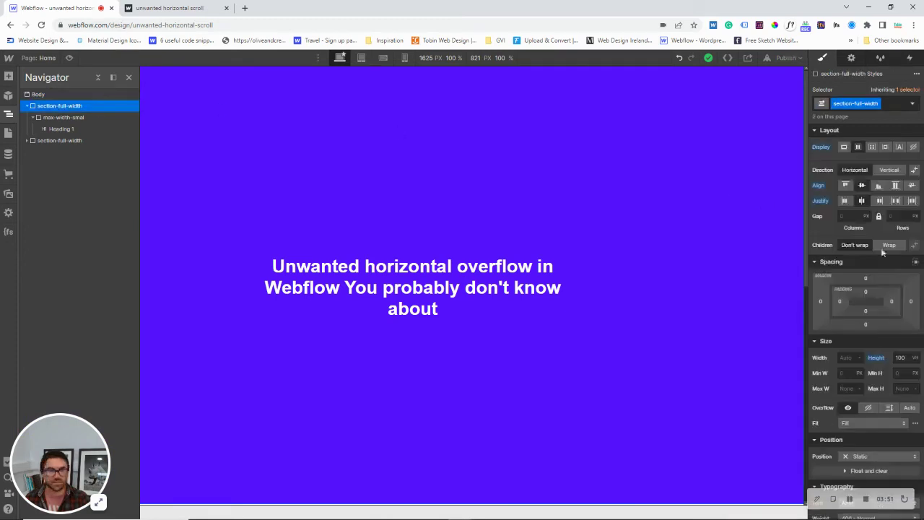
click(844, 356)
text(100%)
key(Return)
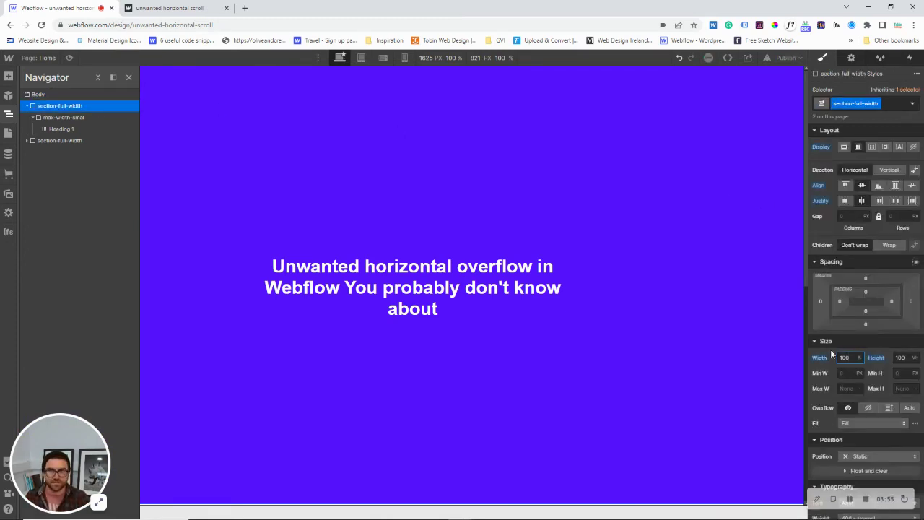
Reset the section width to Auto, then select Body and bring up its class choices.
click(821, 358)
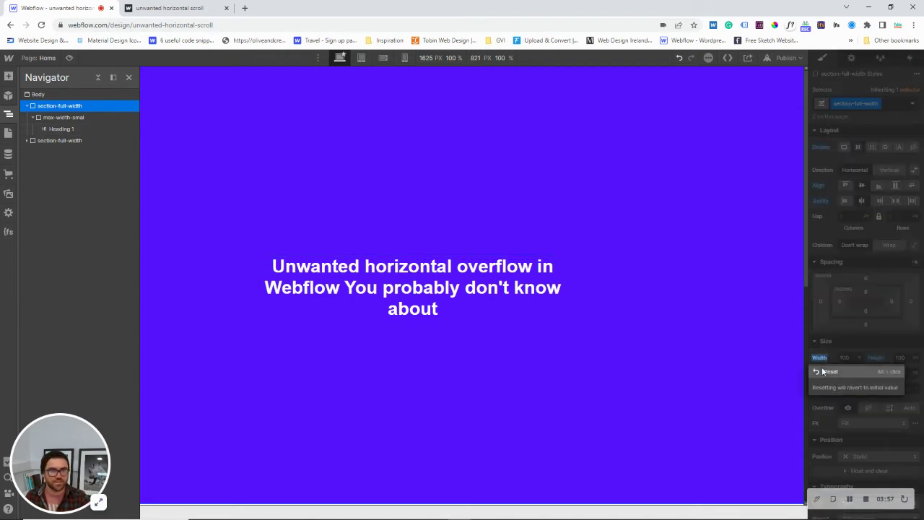
click(827, 371)
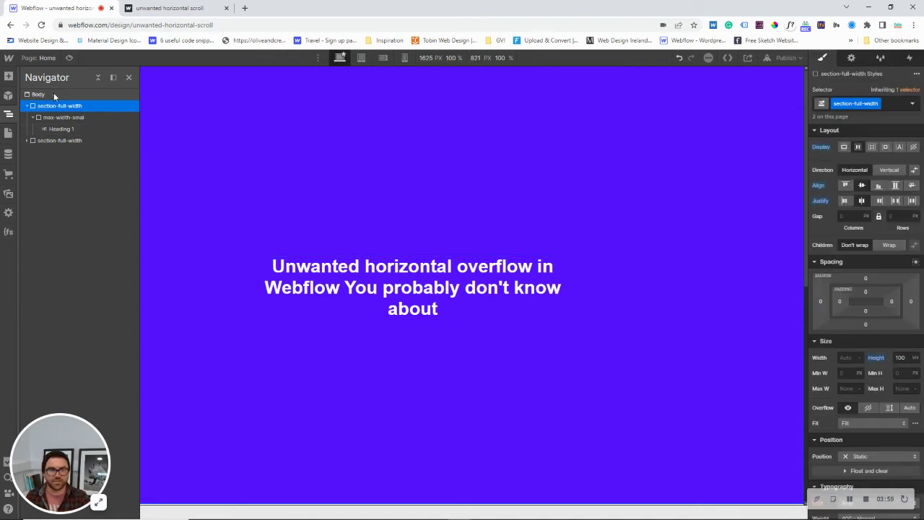
click(53, 93)
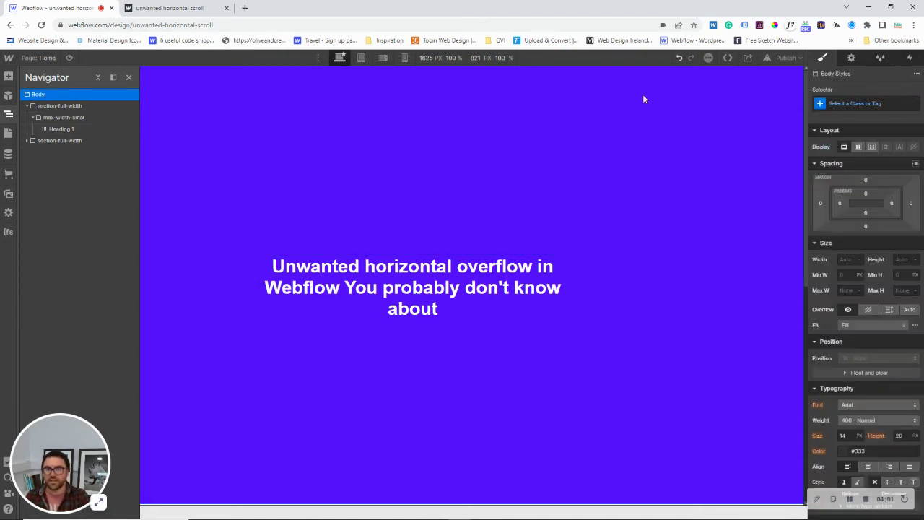
click(853, 102)
Give Body the body-flex class and enter 100% as section-full-width's width.
click(841, 184)
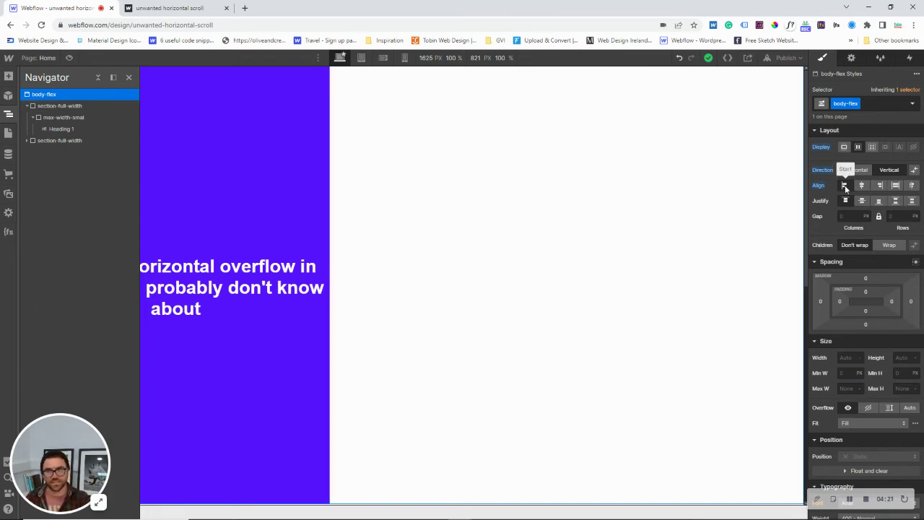
click(114, 106)
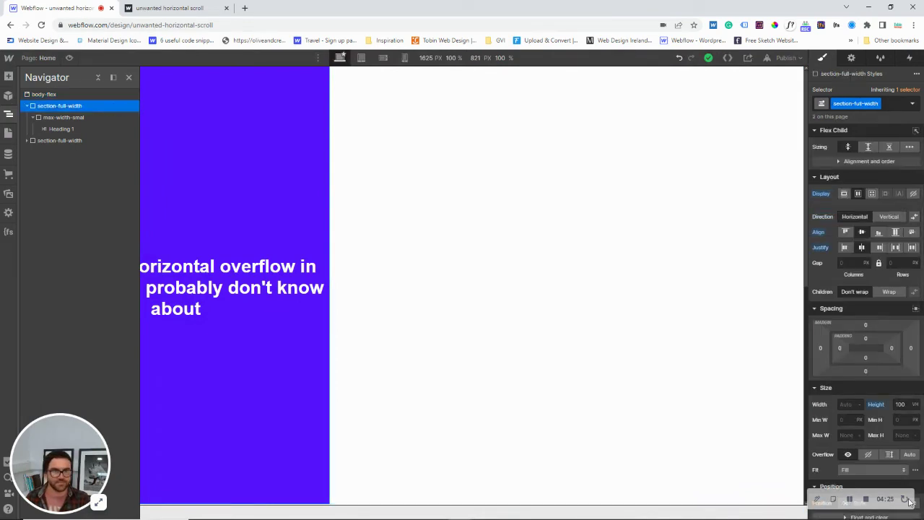
click(849, 403)
text(100%)
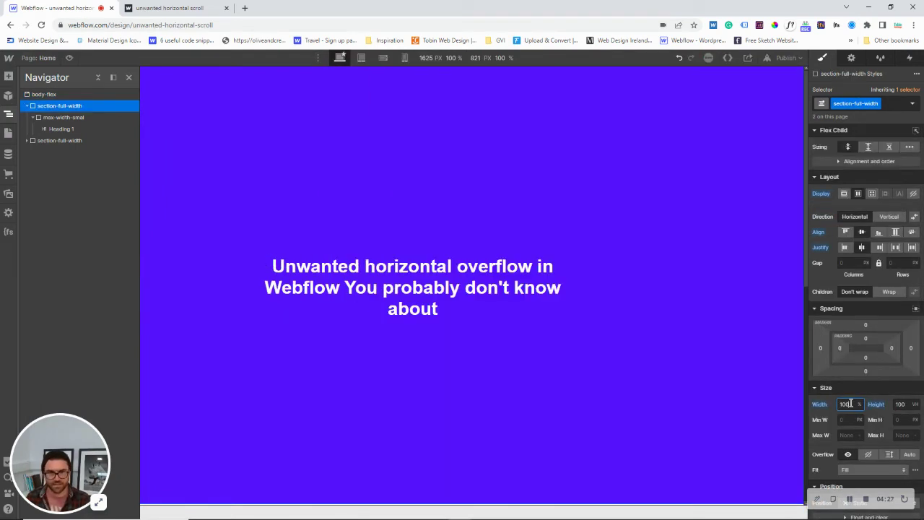
Switch the width unit to VW and back to %, then publish to the selected domain.
click(859, 404)
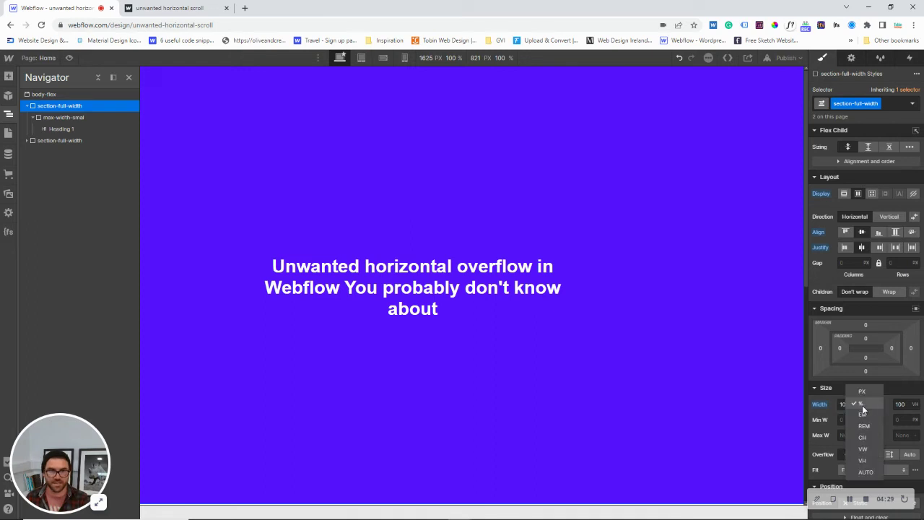
click(876, 450)
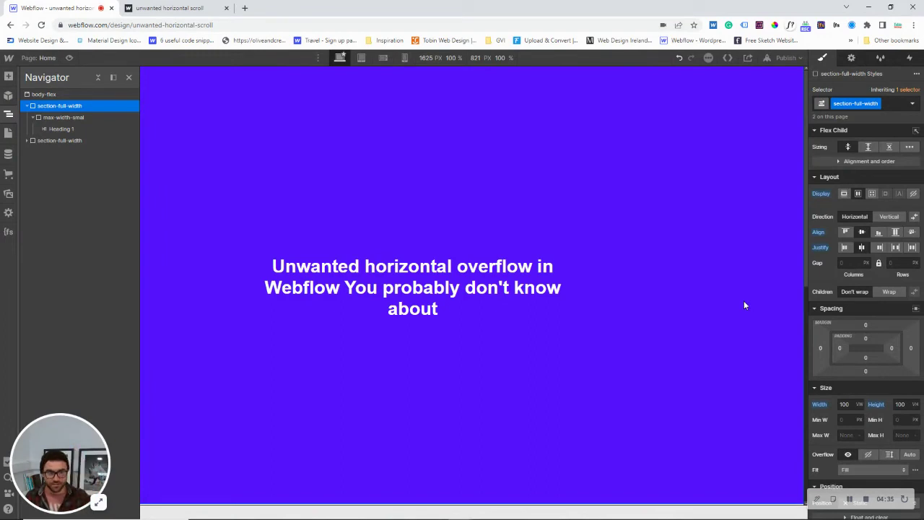
click(864, 403)
click(868, 358)
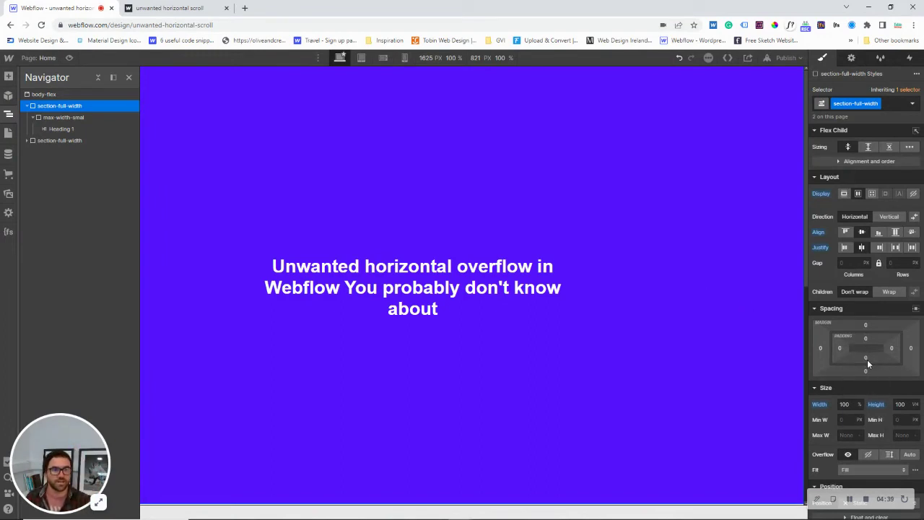
click(787, 58)
click(748, 178)
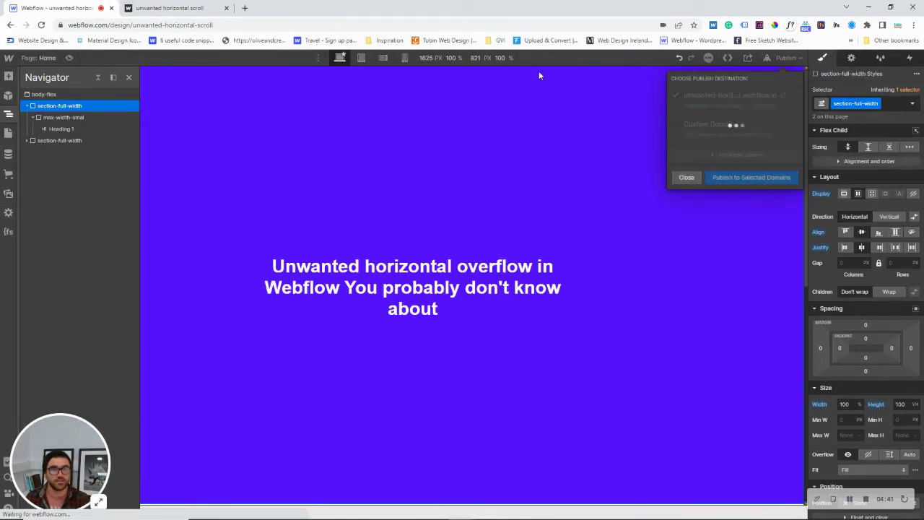
Reload the published site, scroll through the purple sections, and return to the Designer.
click(190, 9)
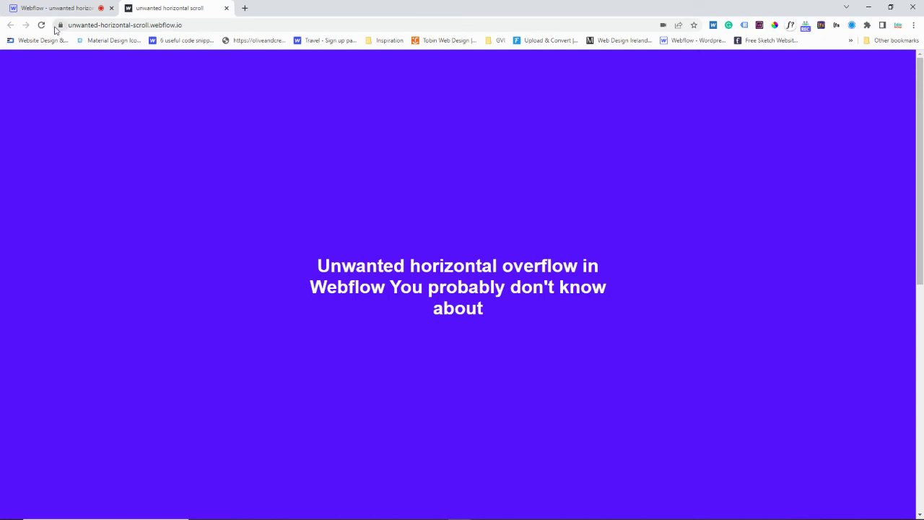
click(41, 24)
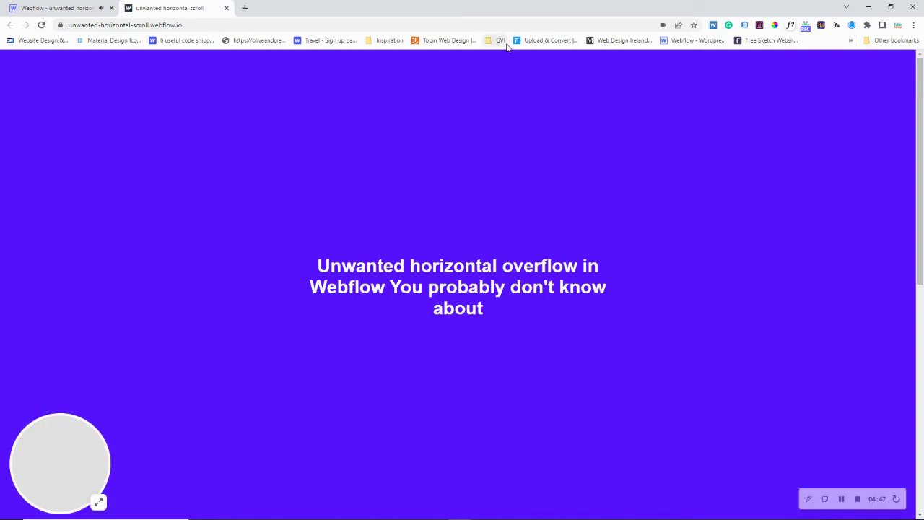
click(62, 7)
click(187, 9)
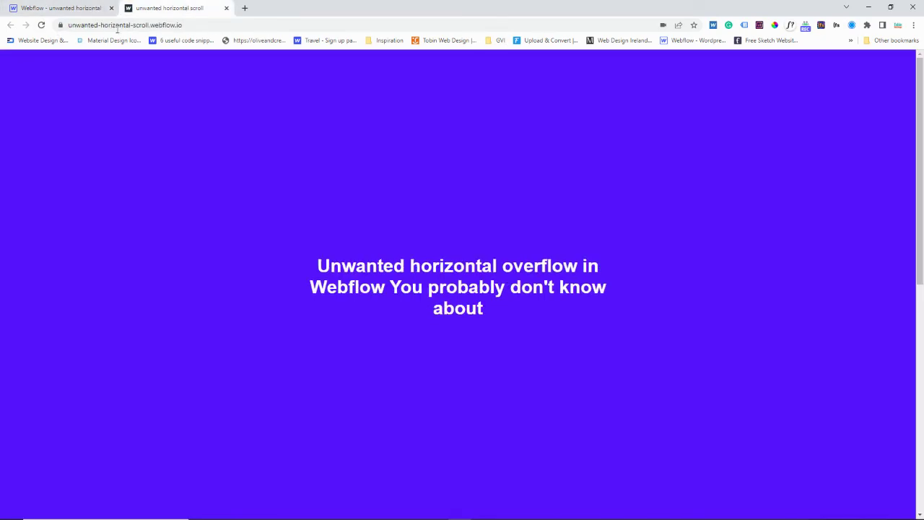
scroll(792, 364, down, 3)
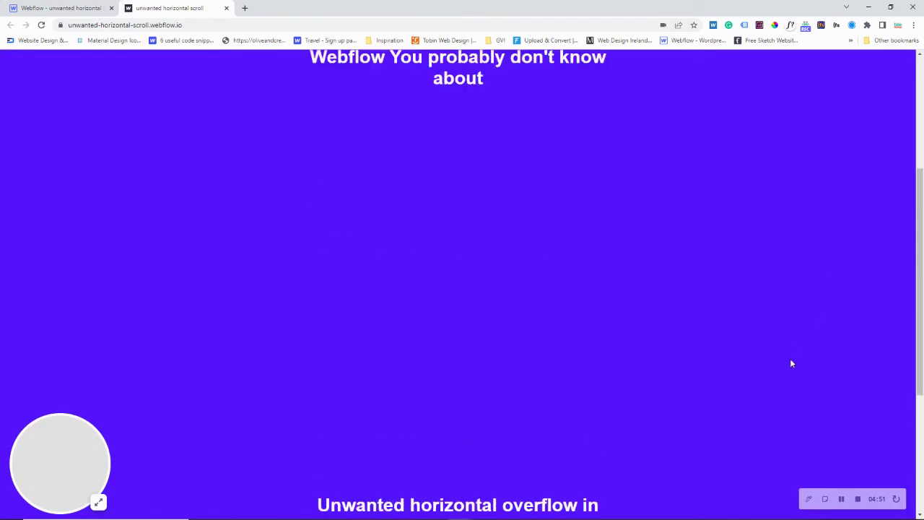
scroll(790, 363, up, 2)
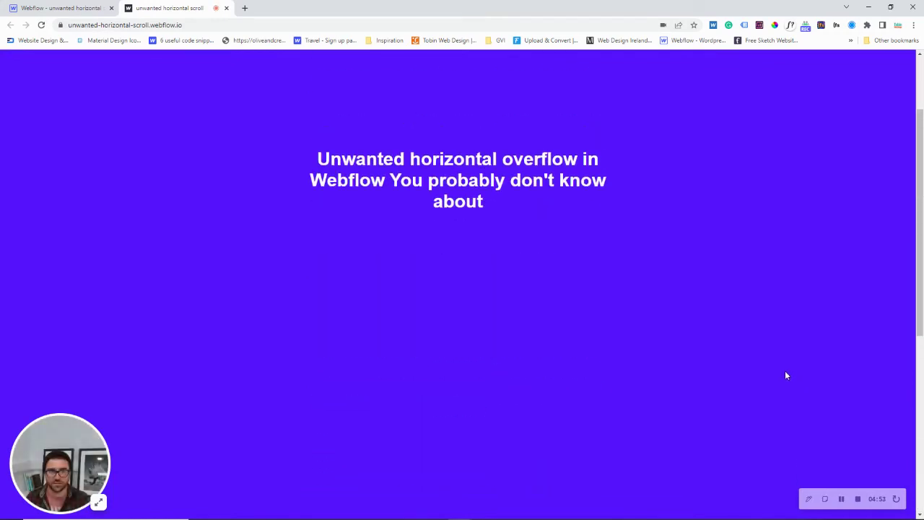
scroll(787, 376, up, 2)
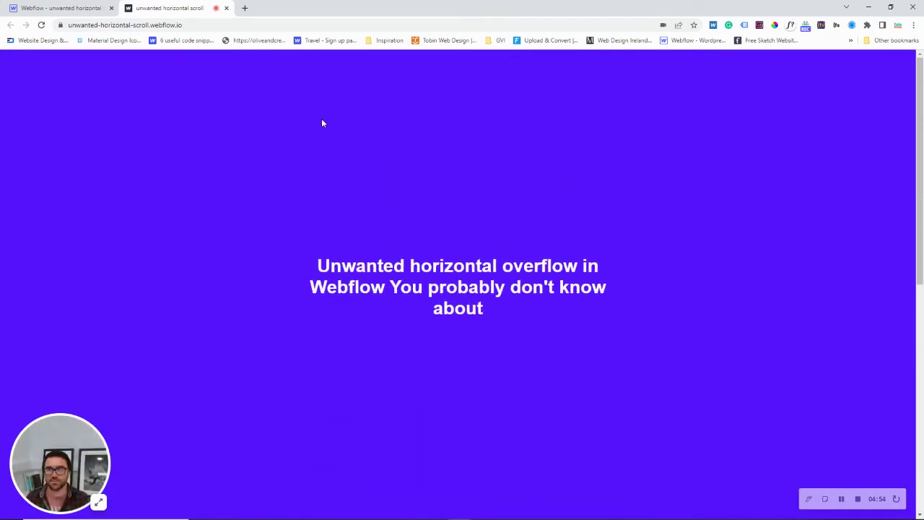
click(92, 8)
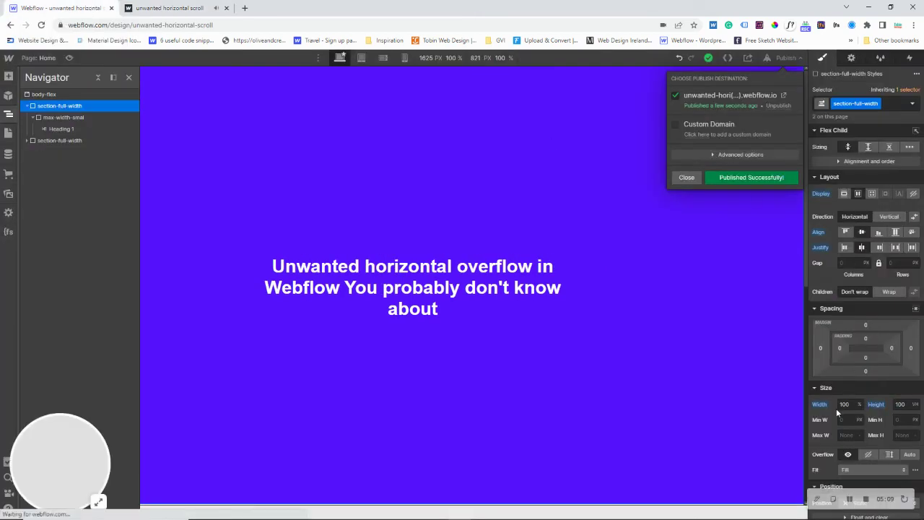
Set the section width to 100VW and add a hide combo class to the second full-width section.
click(859, 405)
click(860, 406)
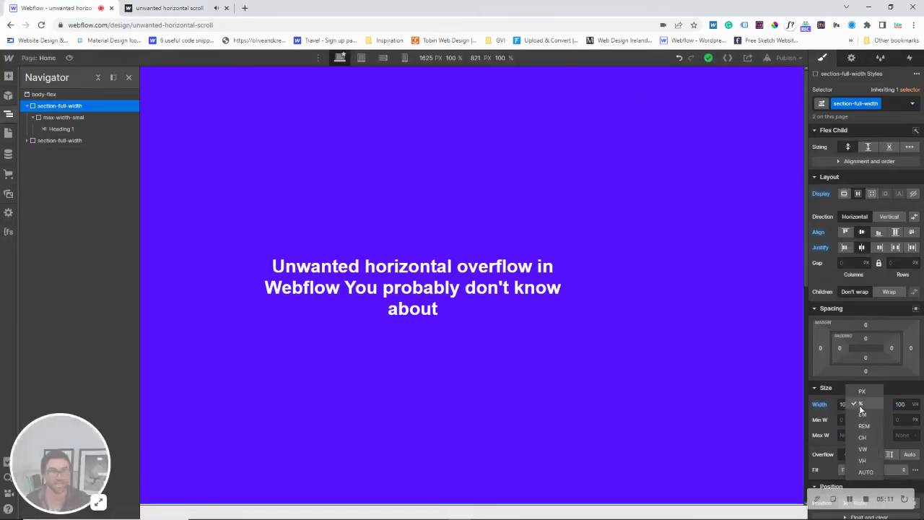
click(876, 450)
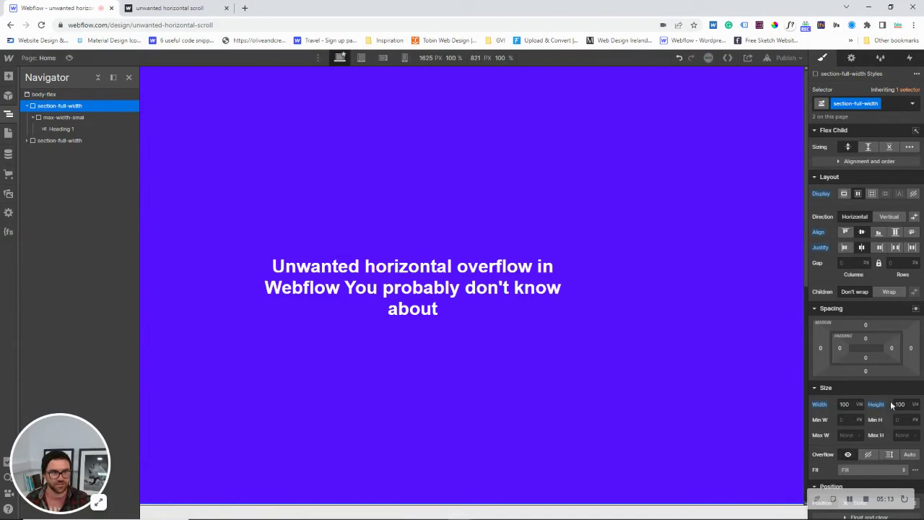
click(46, 142)
click(897, 105)
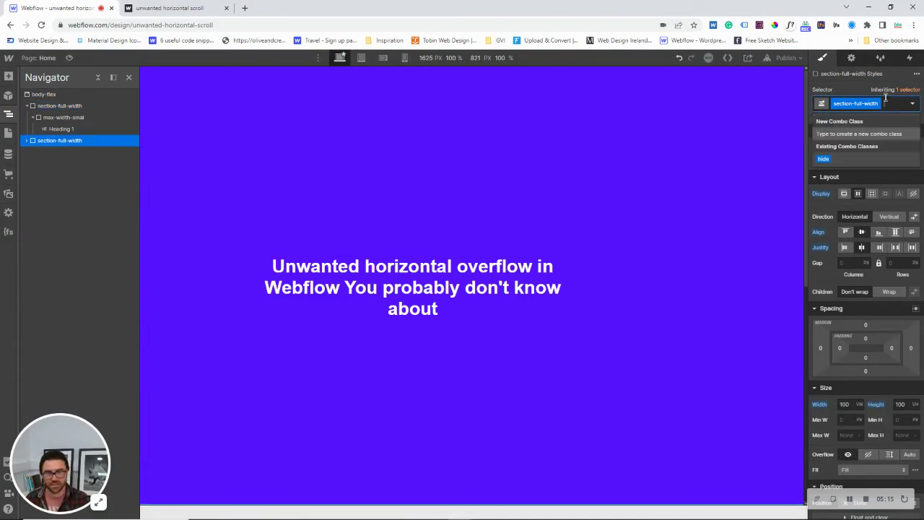
click(824, 159)
Publish the site to its selected domain and view the live page.
click(786, 58)
click(752, 178)
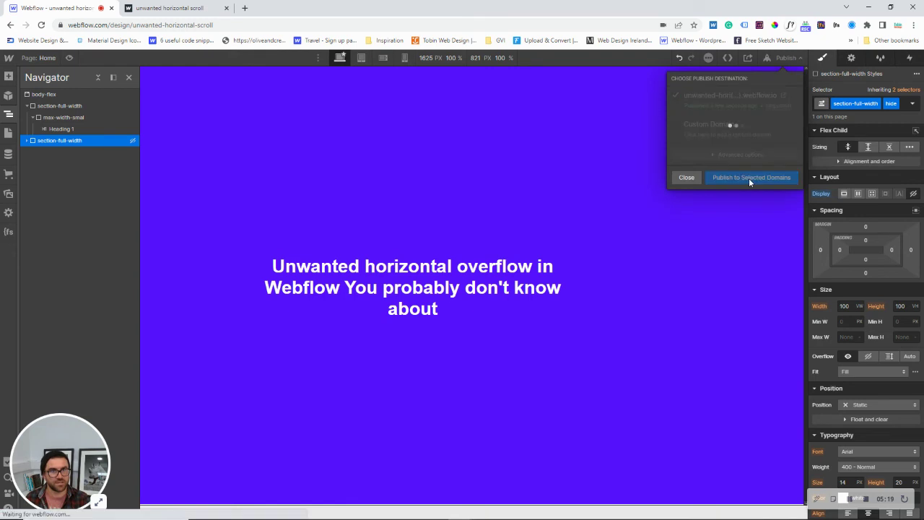
click(186, 6)
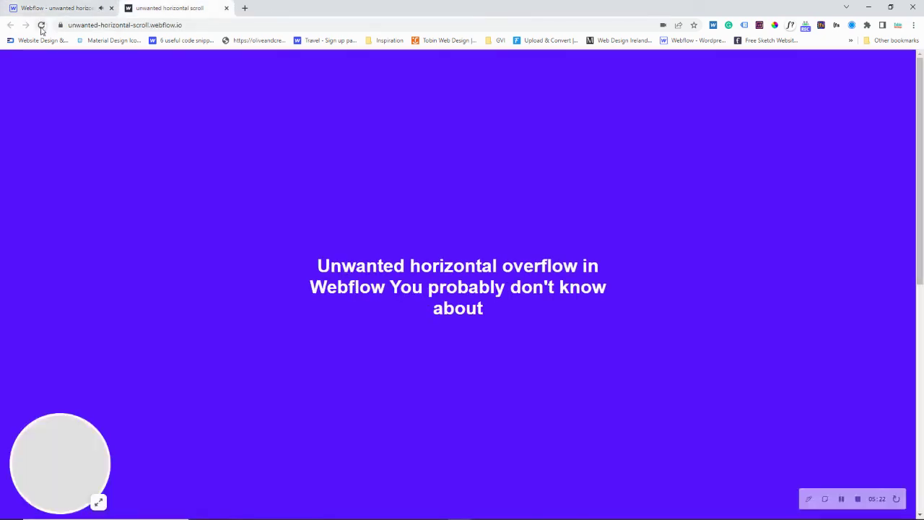
Check the Designer's publish progress, then reload the live site to view the single purple section.
click(76, 7)
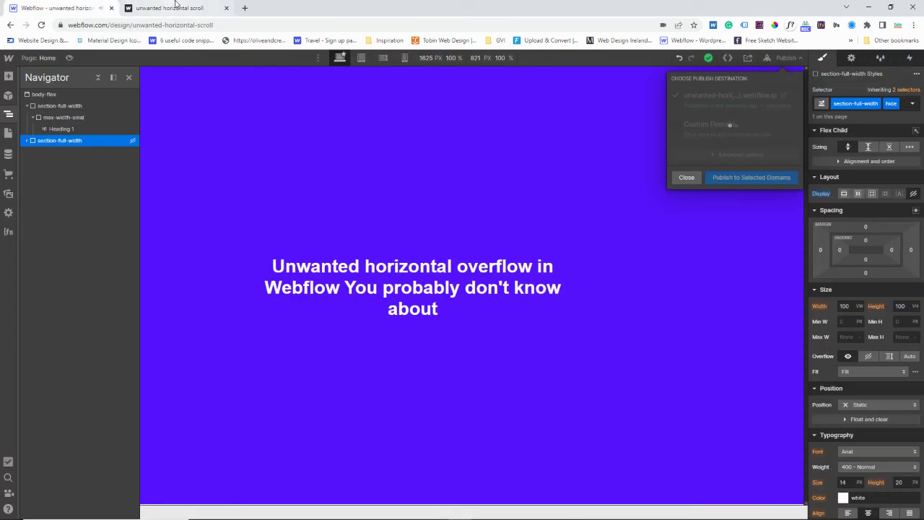
click(175, 6)
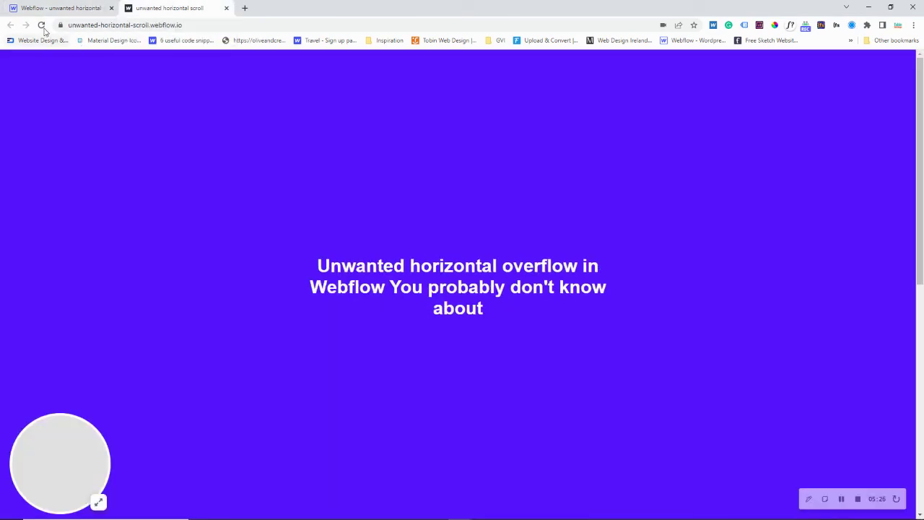
click(42, 26)
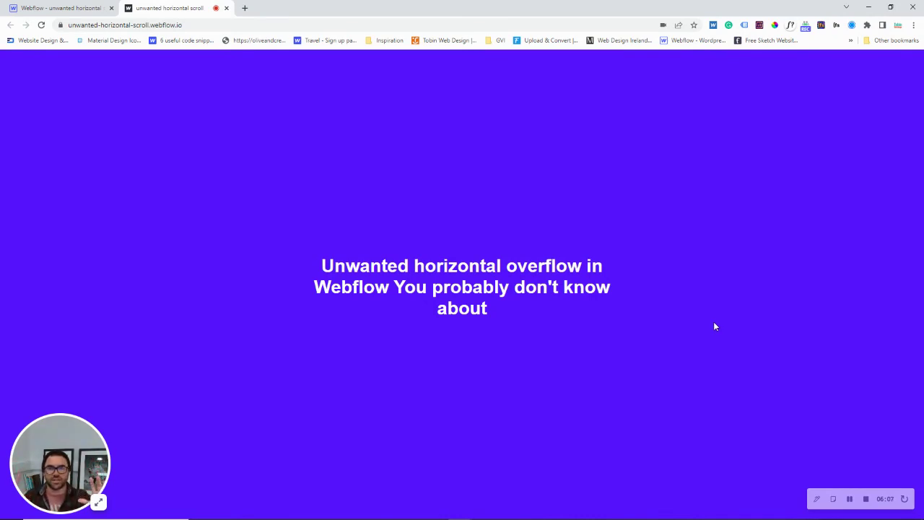
Delete the hide combo class from the second full-width section.
click(69, 7)
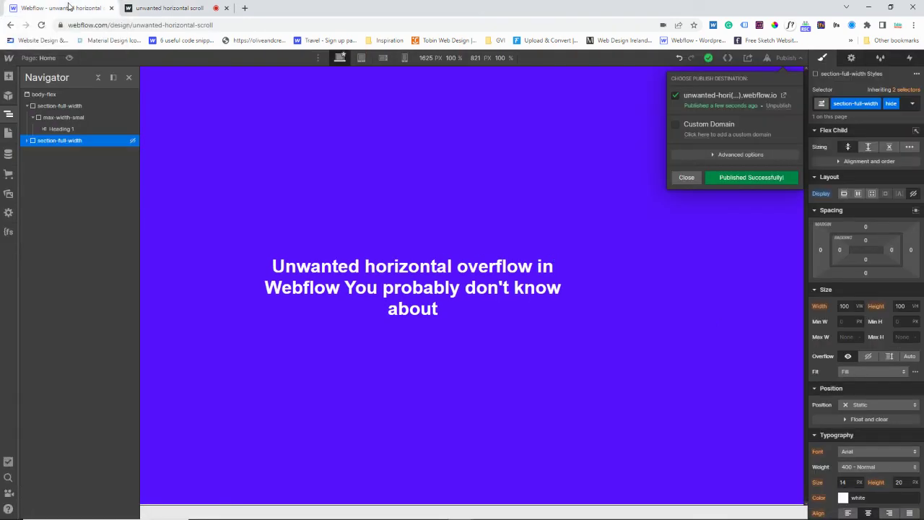
click(209, 157)
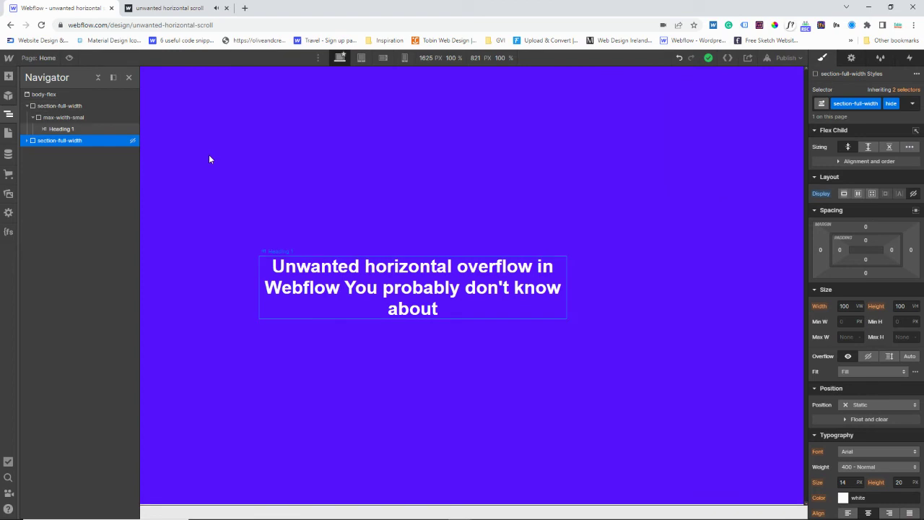
click(902, 111)
key(BackSpace)
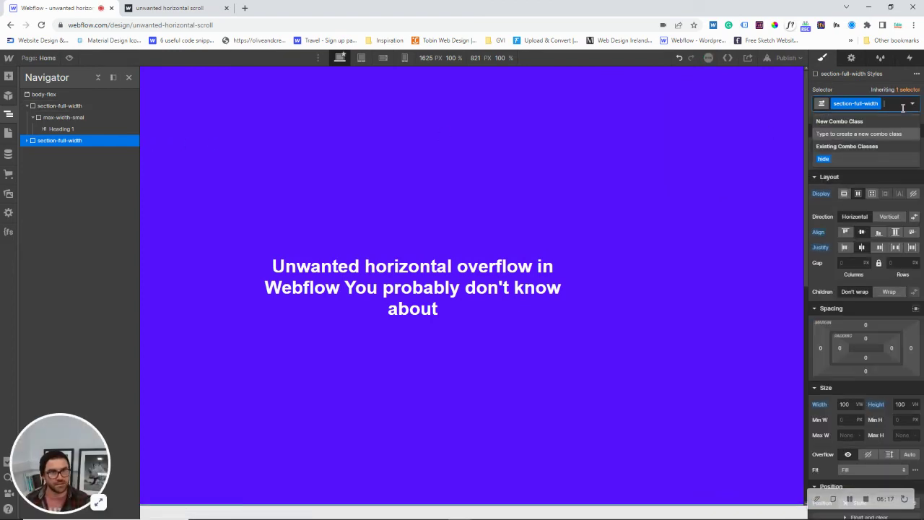
click(631, 153)
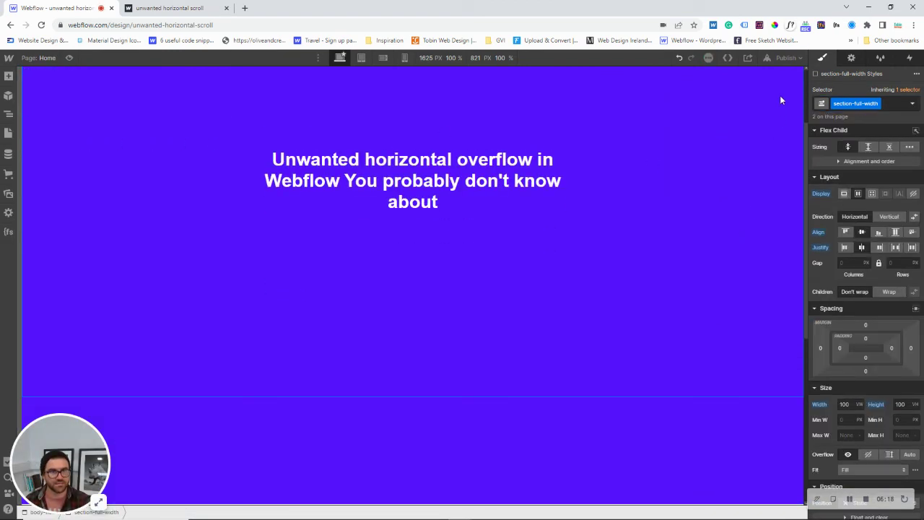
Publish the updated site to the selected domain and view the live page.
click(787, 57)
click(763, 181)
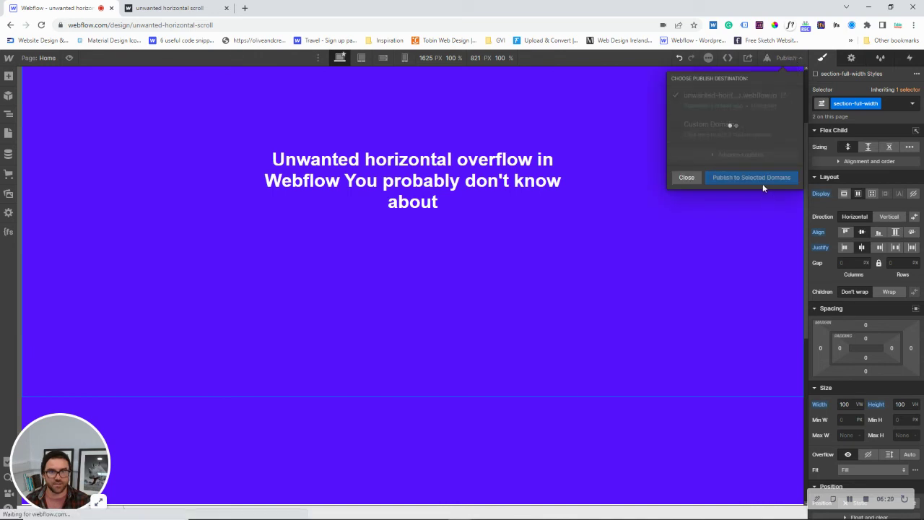
click(170, 8)
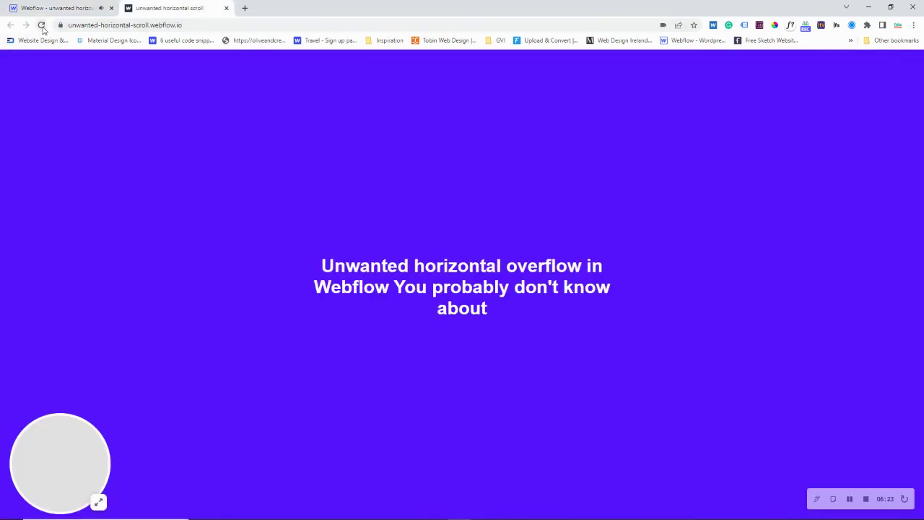
Reload the live site and scroll sideways and down to inspect both sections' horizontal overflow.
click(41, 25)
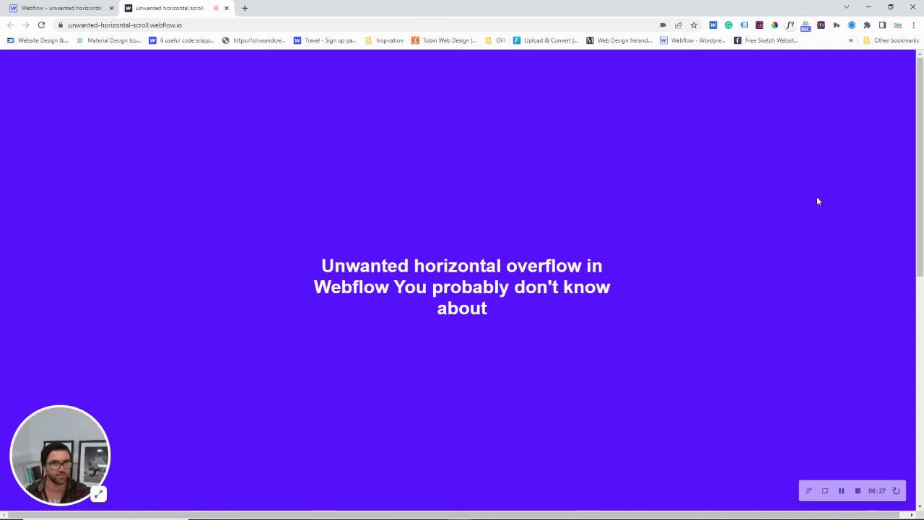
scroll(809, 203, down, 1)
scroll(799, 206, up, 1)
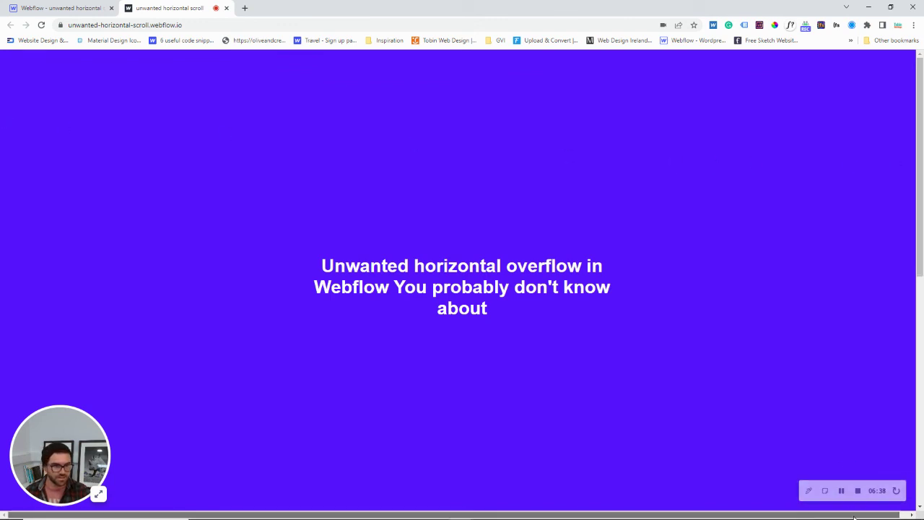
drag(853, 513, 923, 498)
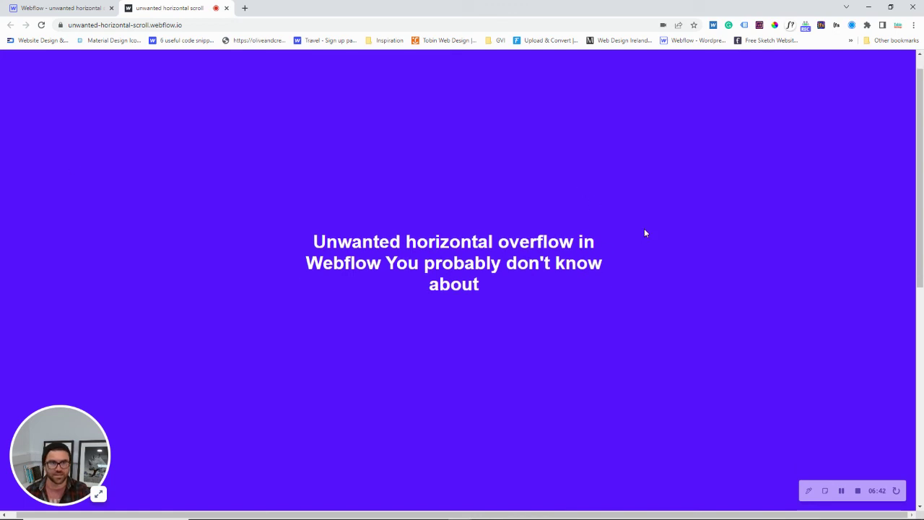
scroll(685, 320, down, 5)
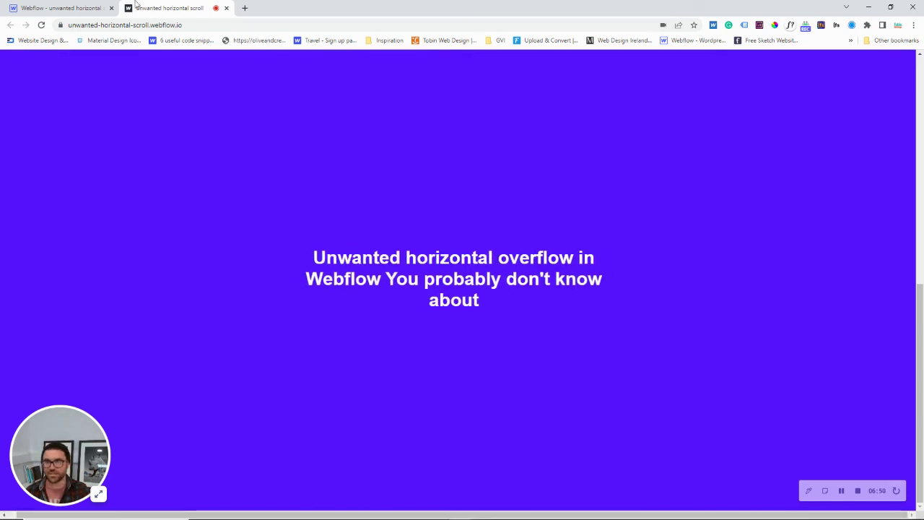
Change the full-width section's width unit from VW to %, making it 100% wide.
click(61, 8)
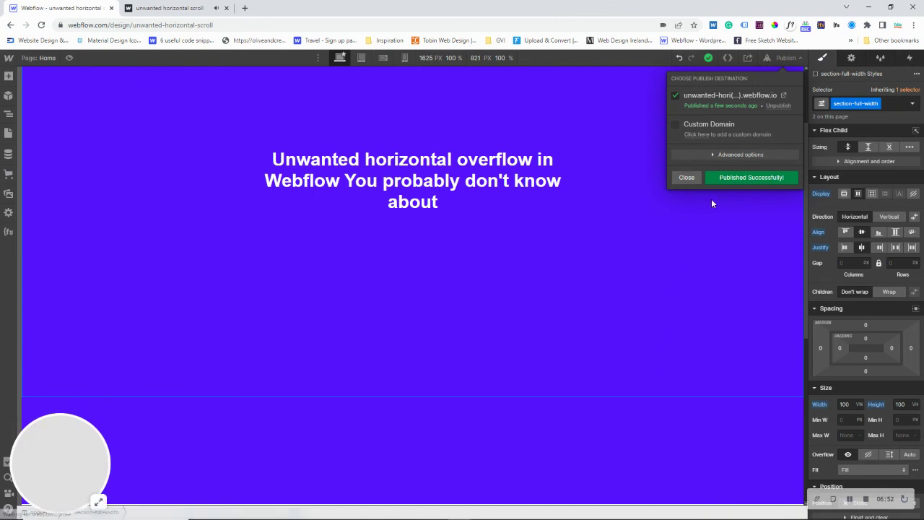
click(687, 177)
click(858, 404)
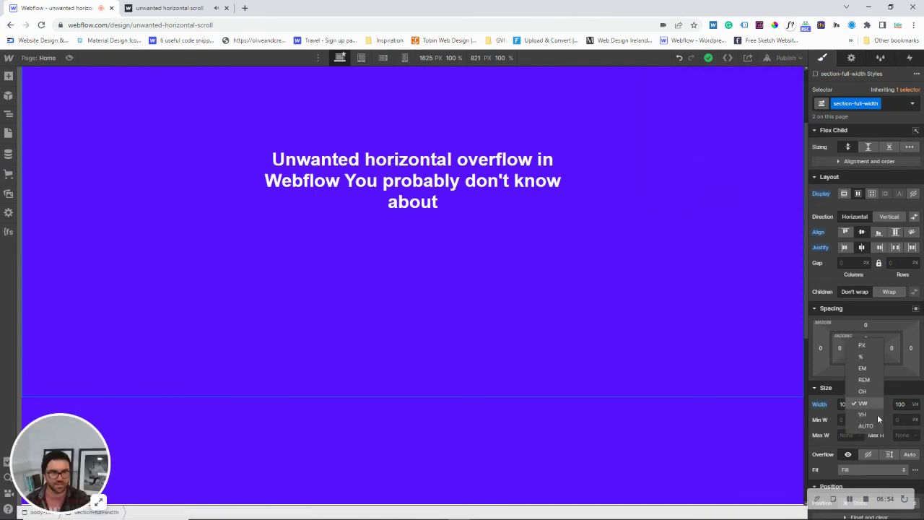
click(863, 356)
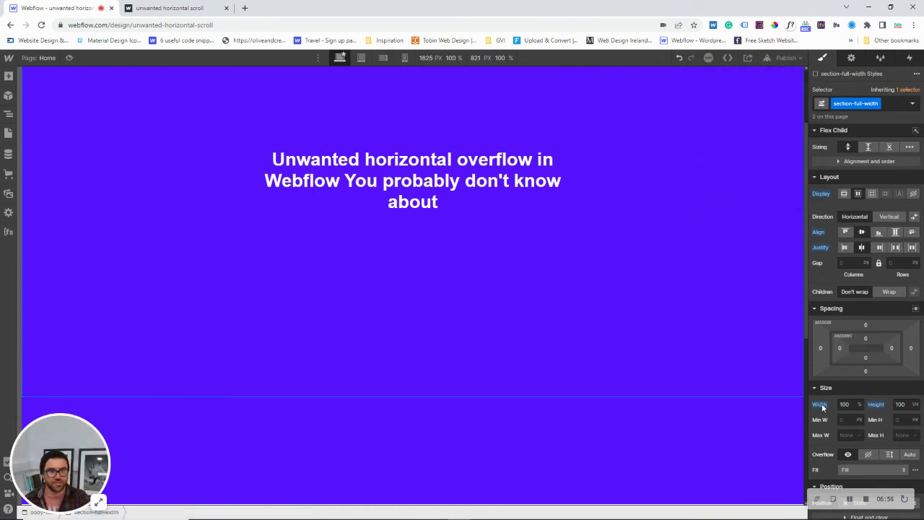
Republish the site to the selected domains with the new 100% width.
click(796, 61)
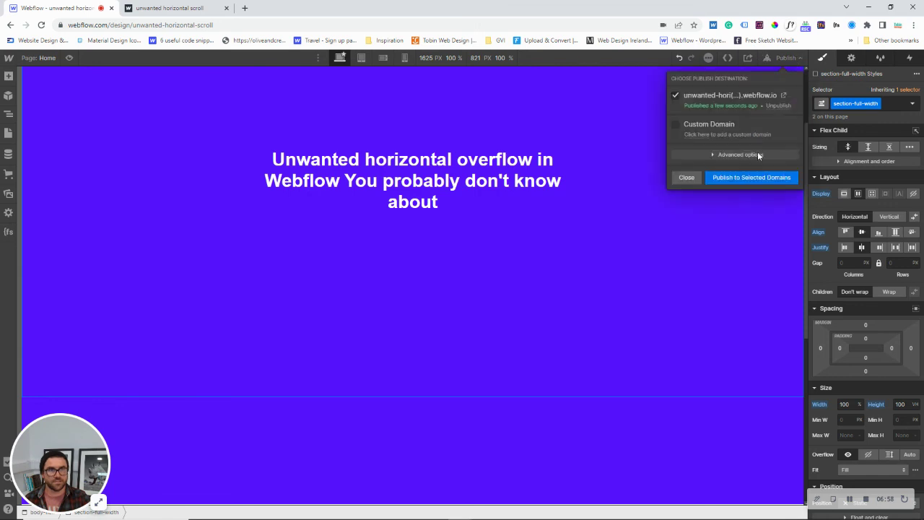
click(752, 177)
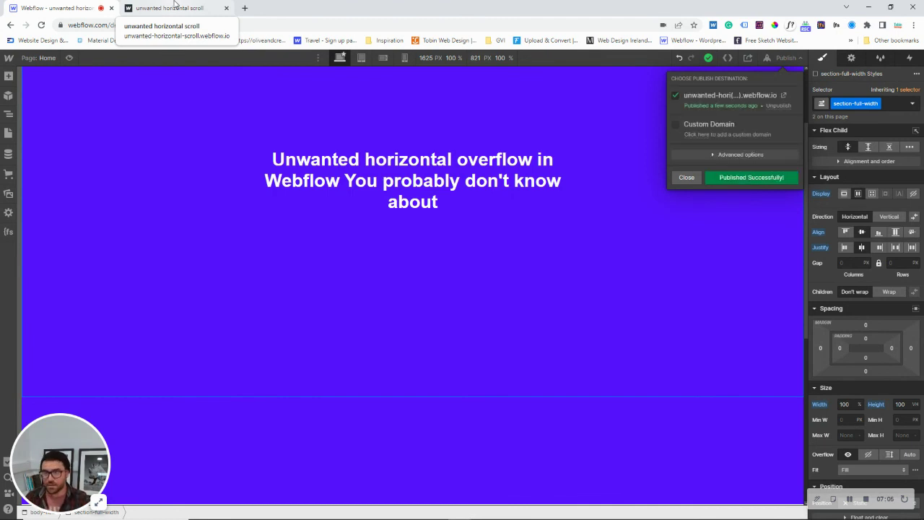
click(175, 8)
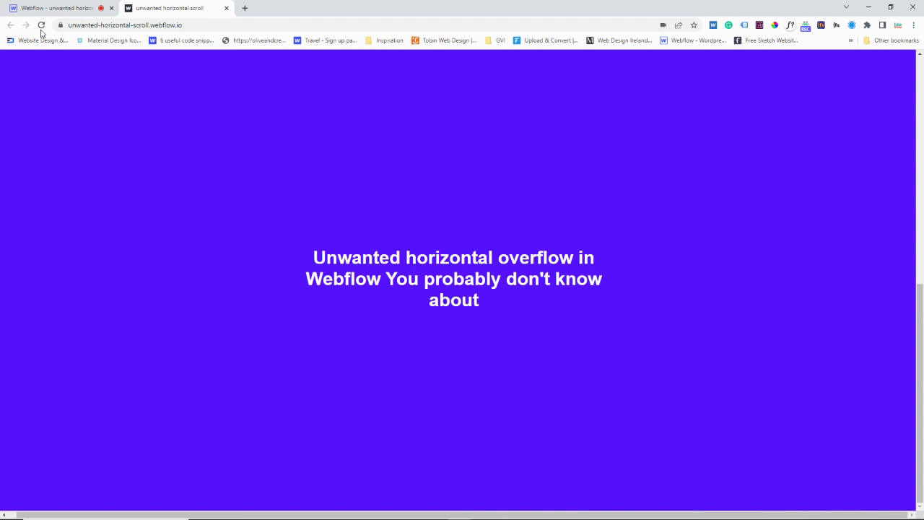
Reload the live webflow.io page and scroll to the top to check the 100%-wide purple section.
click(41, 24)
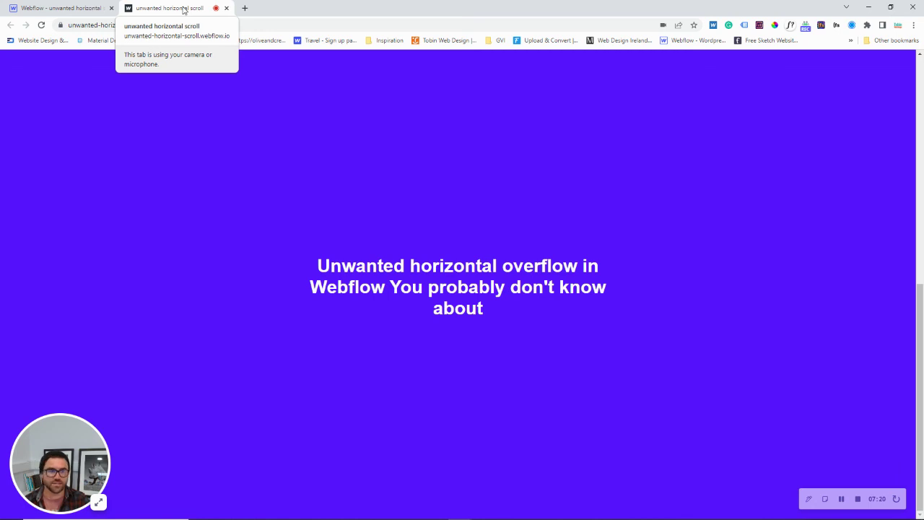
drag(918, 338, 917, 112)
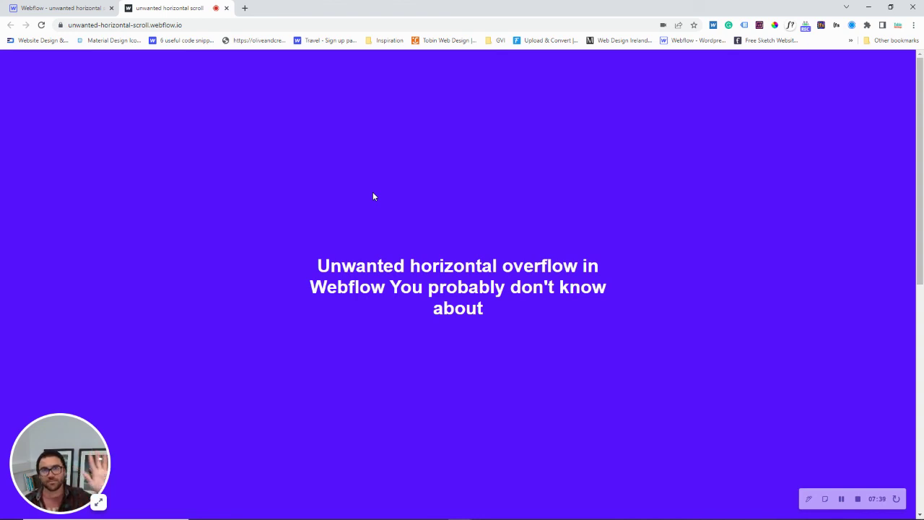
click(858, 499)
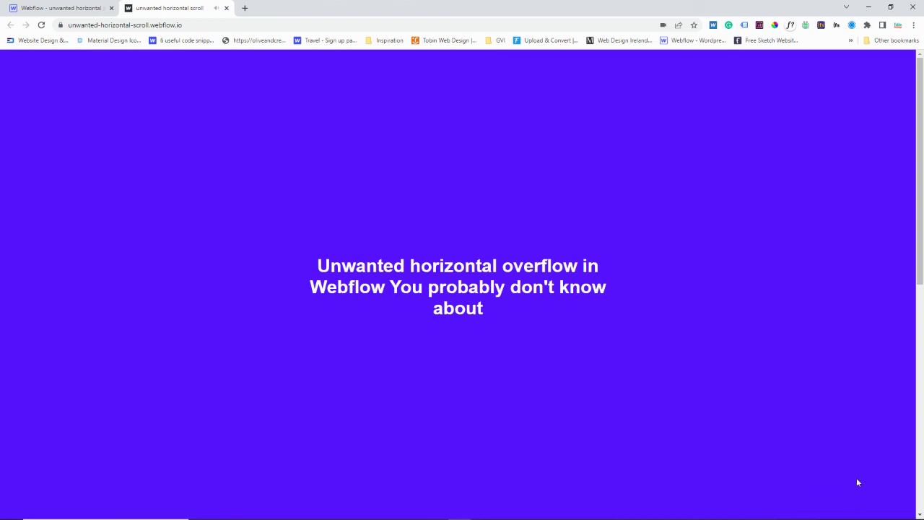